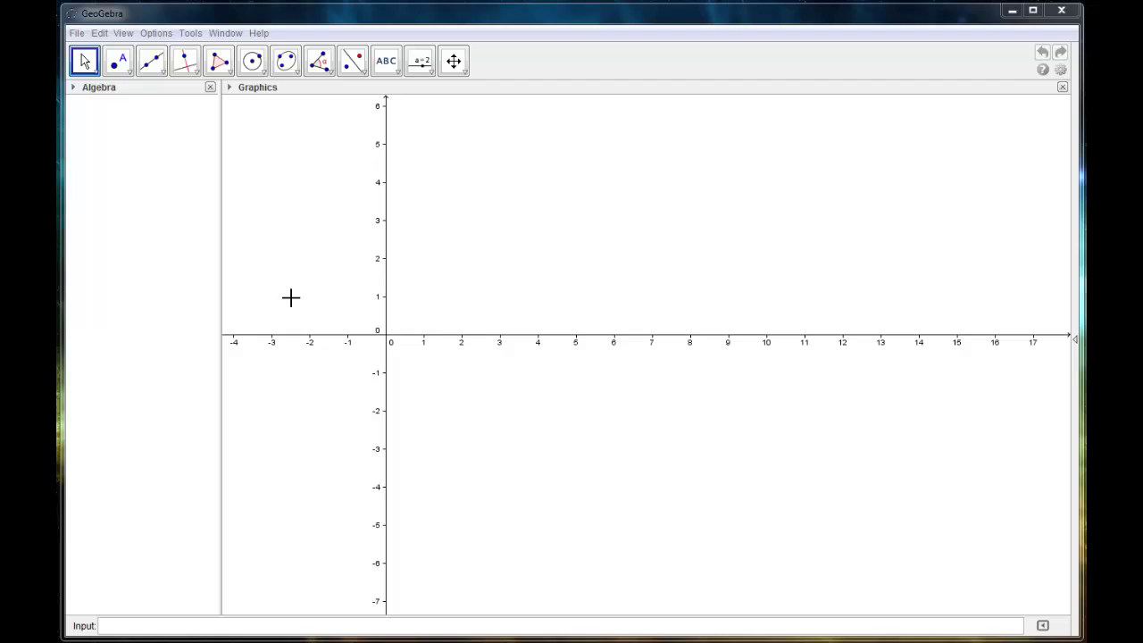
Create point A at about (4.44, 2.28) on the empty coordinate grid.
left_click(119, 61)
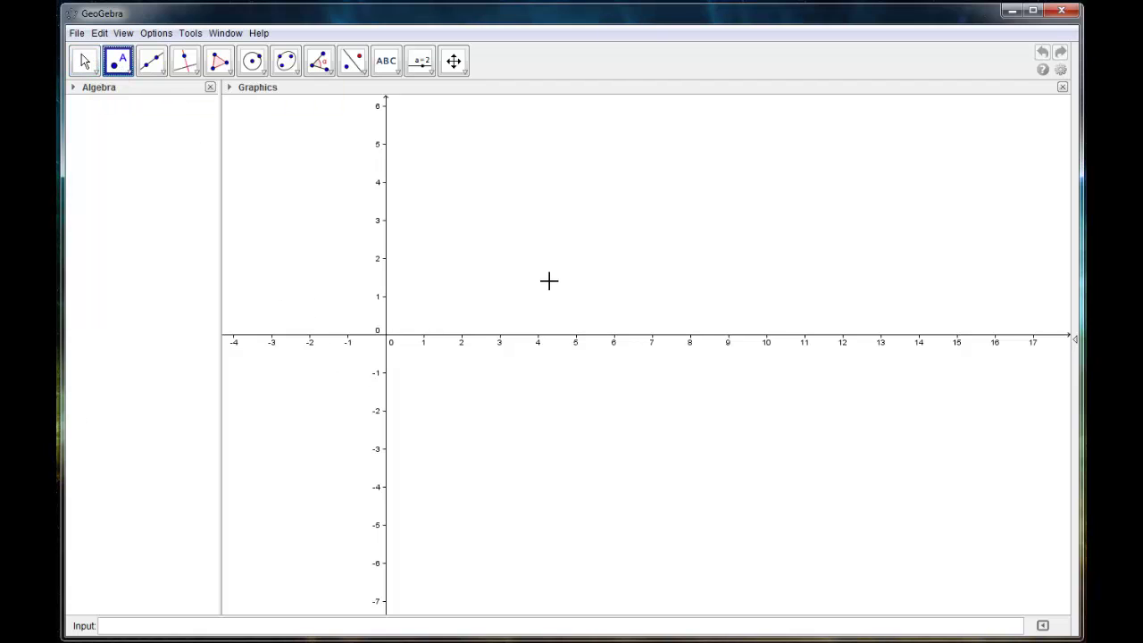
left_click(555, 247)
left_click(85, 61)
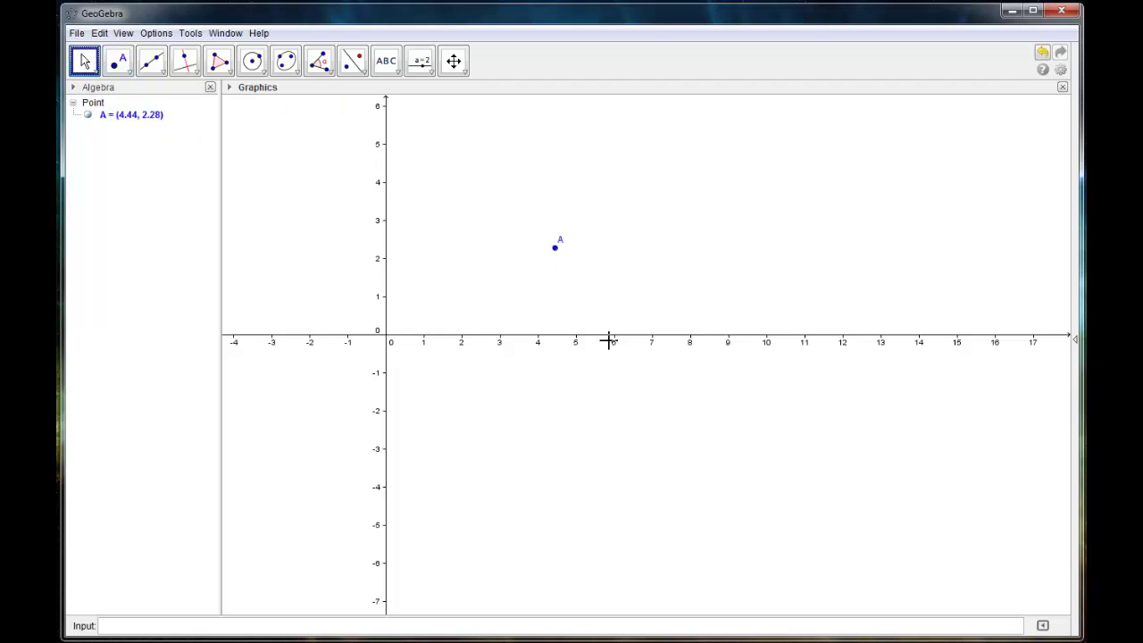
Open point A's Object Properties, stepping through Color, Style and Algebra to Advanced.
right_click(555, 252)
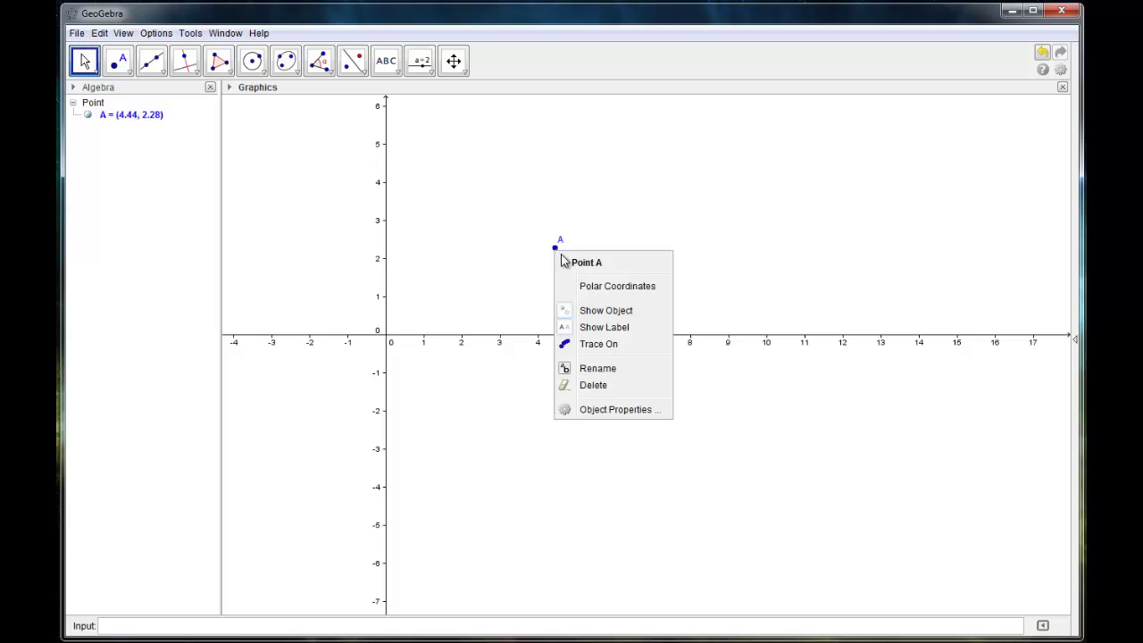
left_click(607, 411)
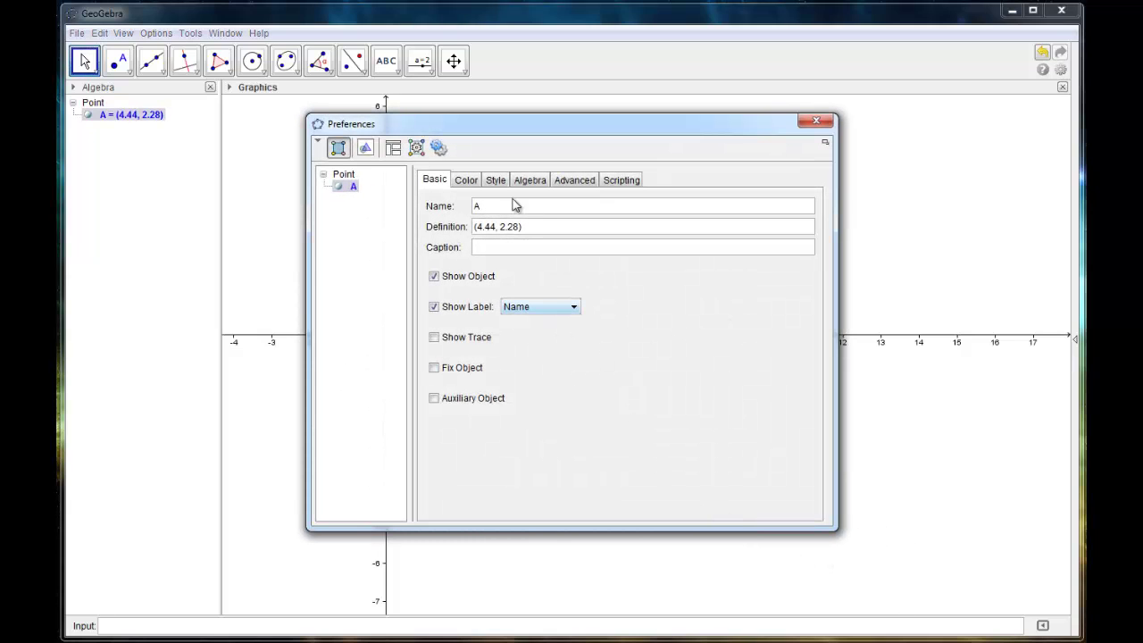
left_click(466, 182)
left_click(497, 181)
left_click(540, 186)
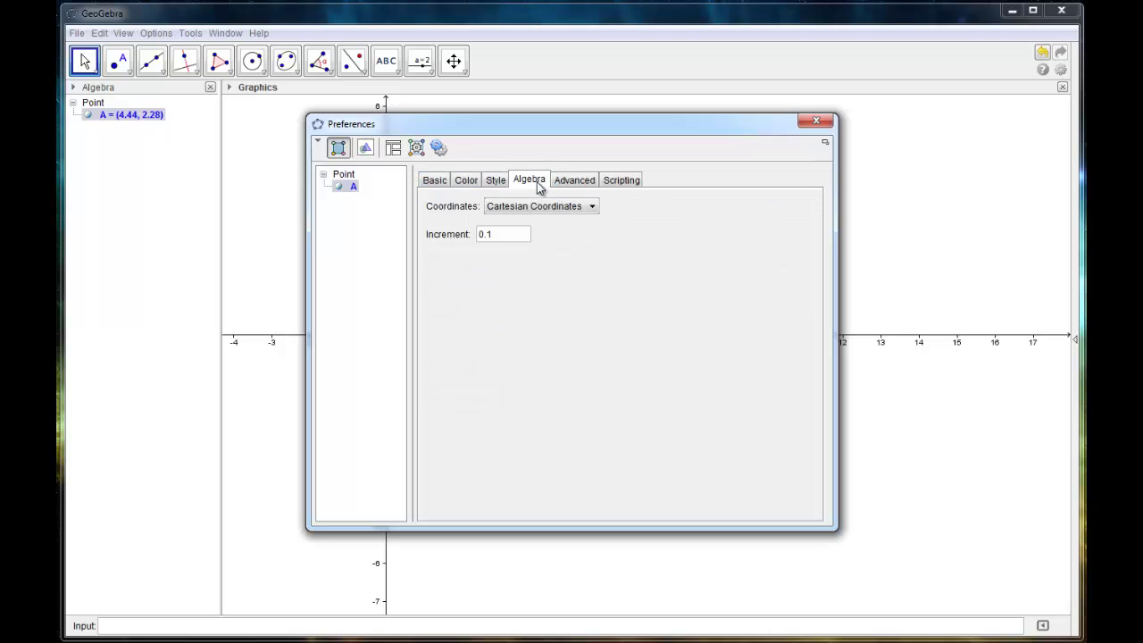
left_click(590, 187)
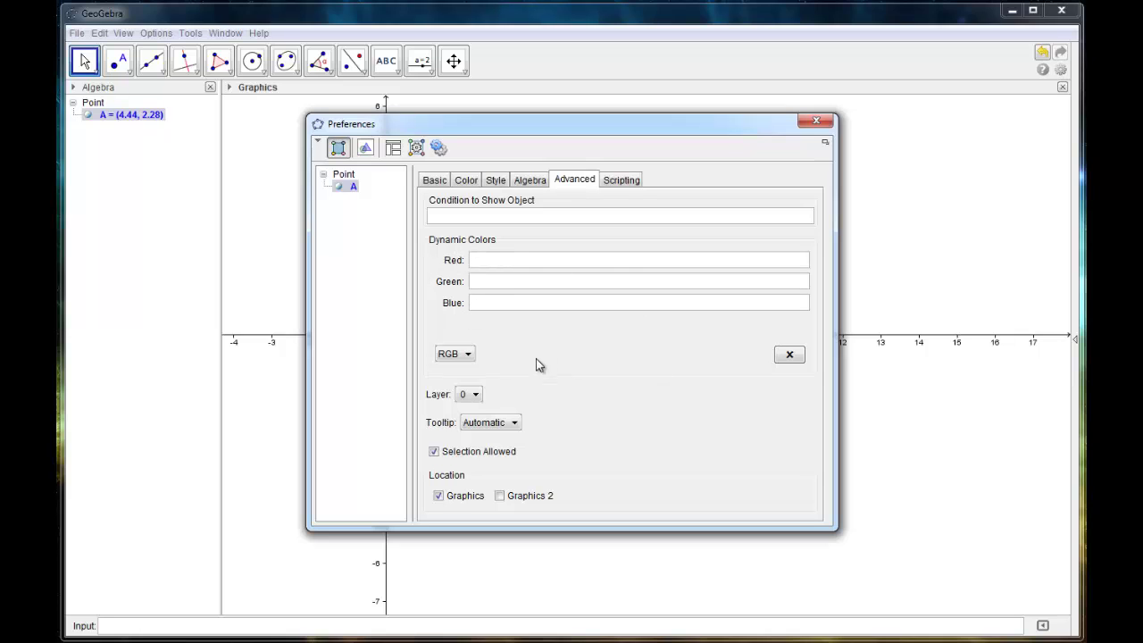
left_click(475, 396)
scroll(461, 482, "down", 1)
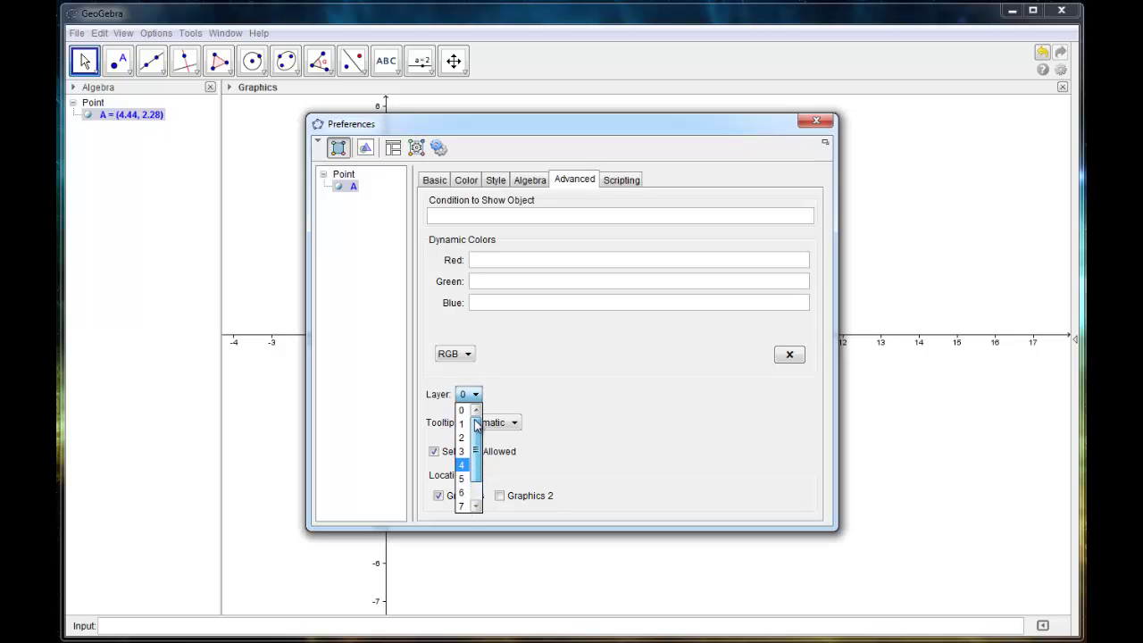
scroll(461, 418, "up", 1)
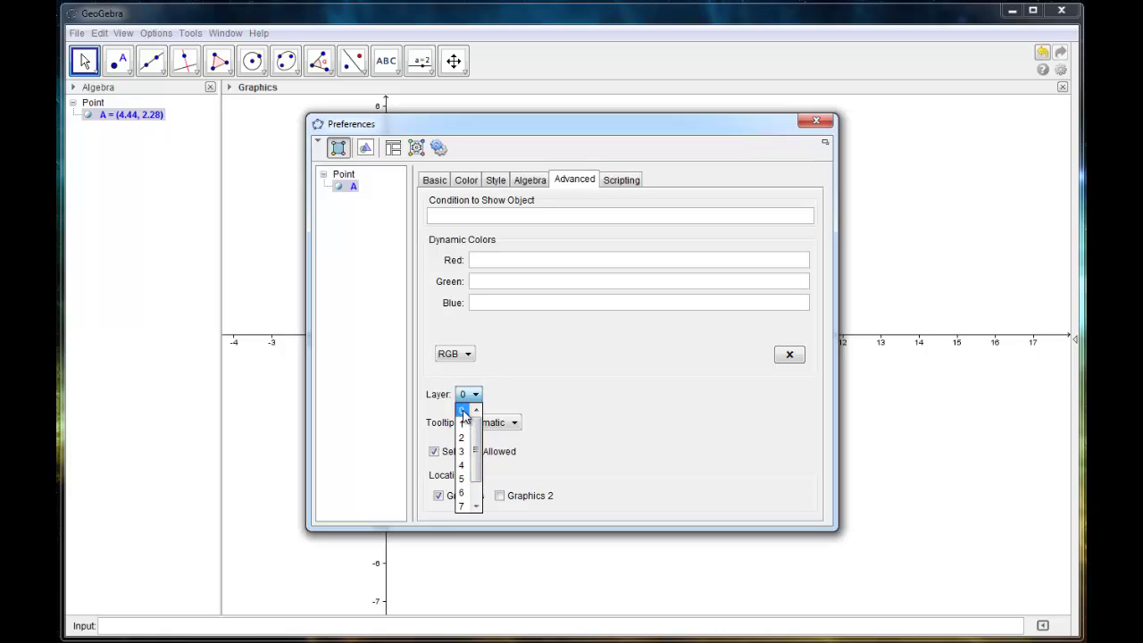
left_click(475, 505)
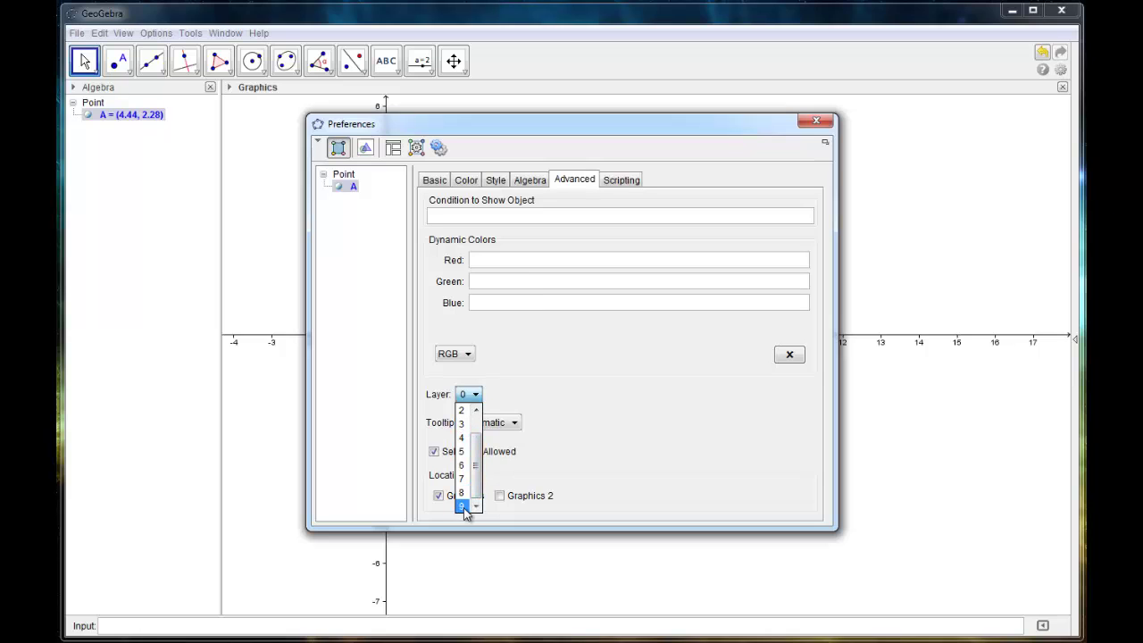
left_click(559, 457)
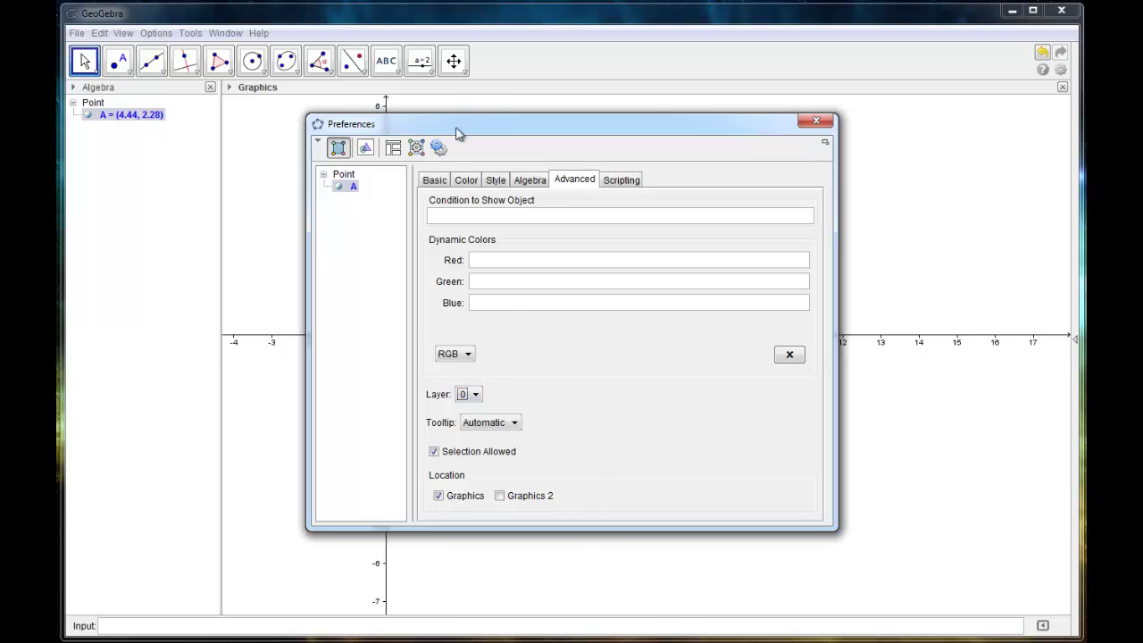
left_click_drag(457, 132, 601, 187)
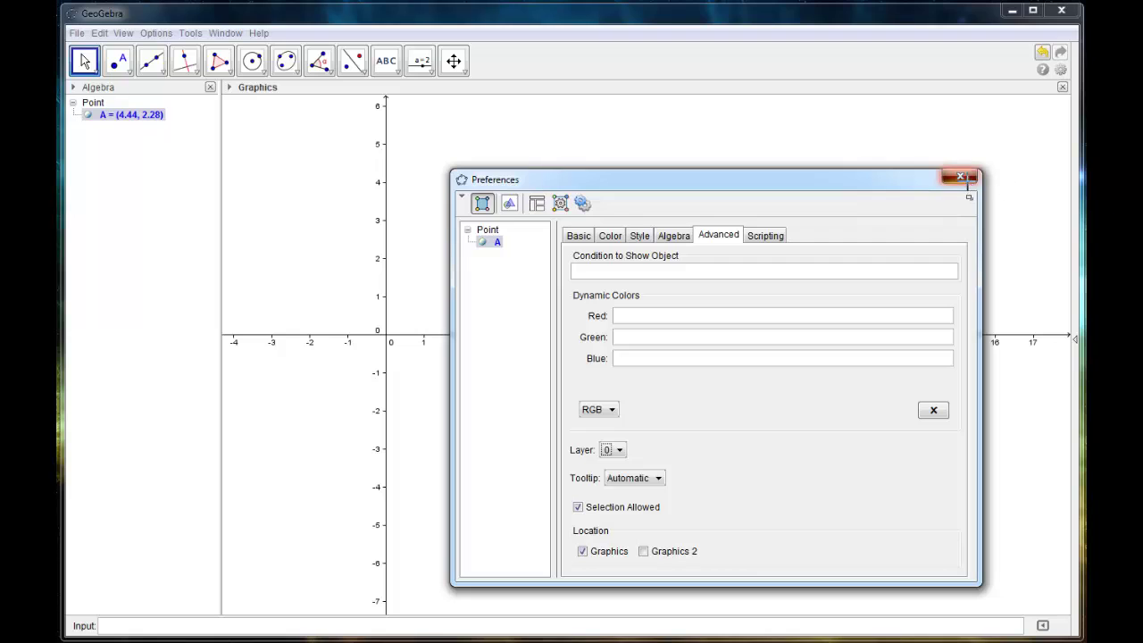
Create a 'Show' checkbox that toggles point A's visibility, then test it.
left_click(969, 183)
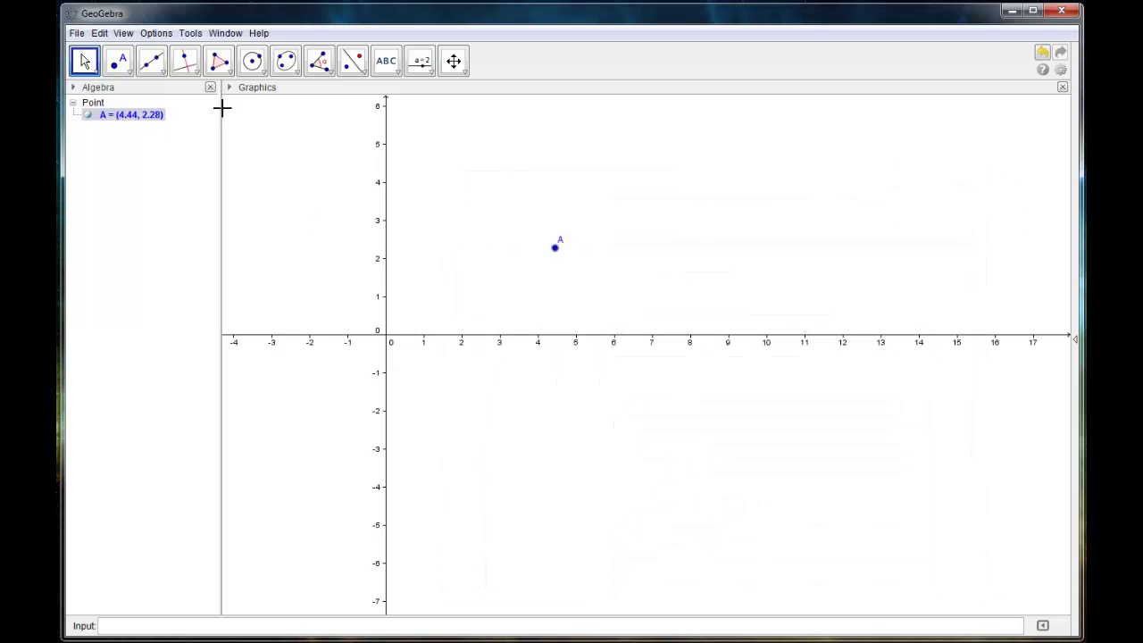
left_click(427, 71)
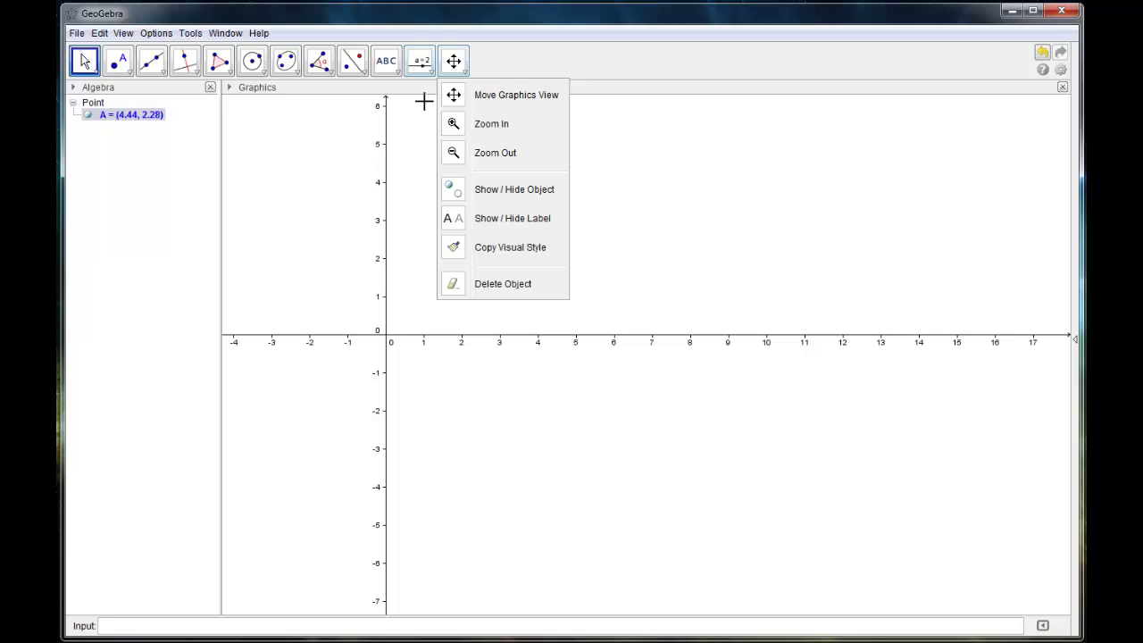
mouse_move(421, 61)
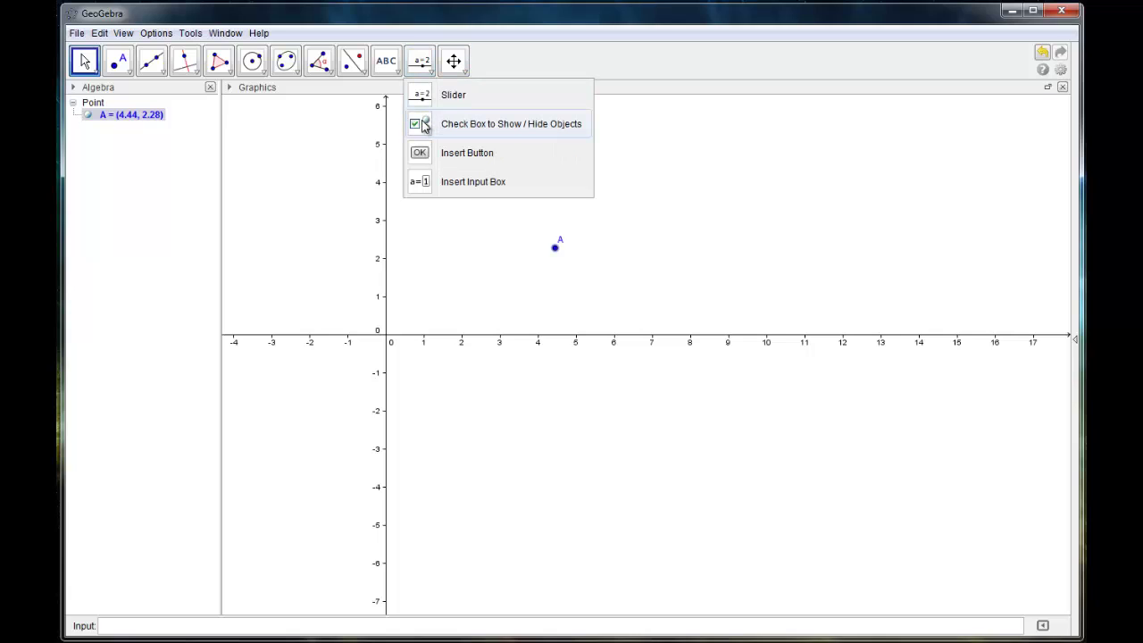
left_click(424, 125)
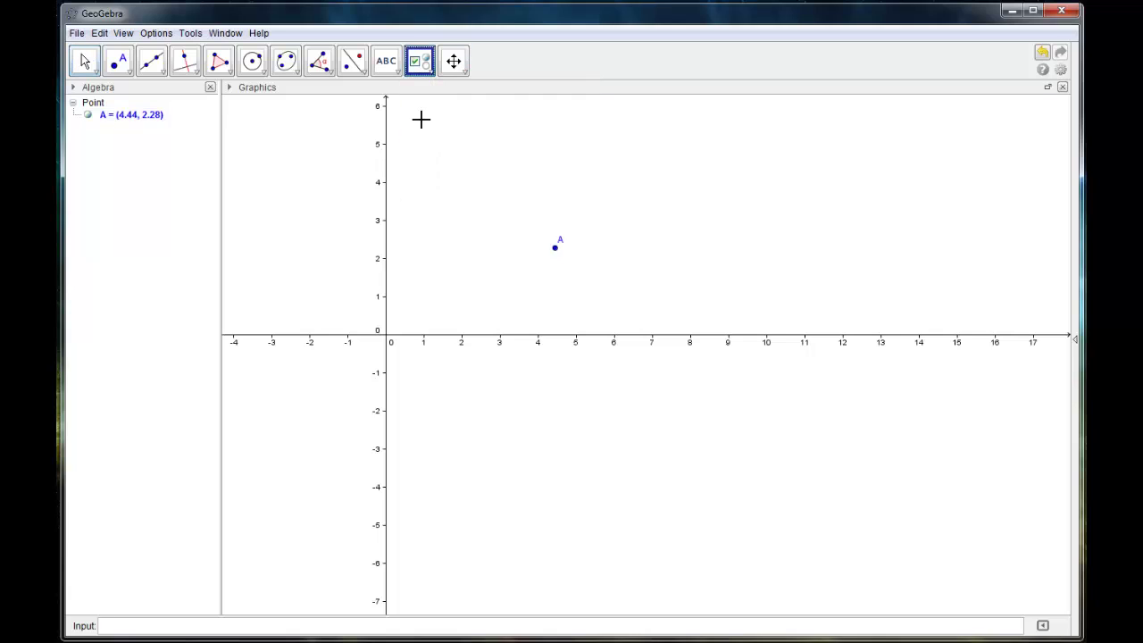
left_click(246, 119)
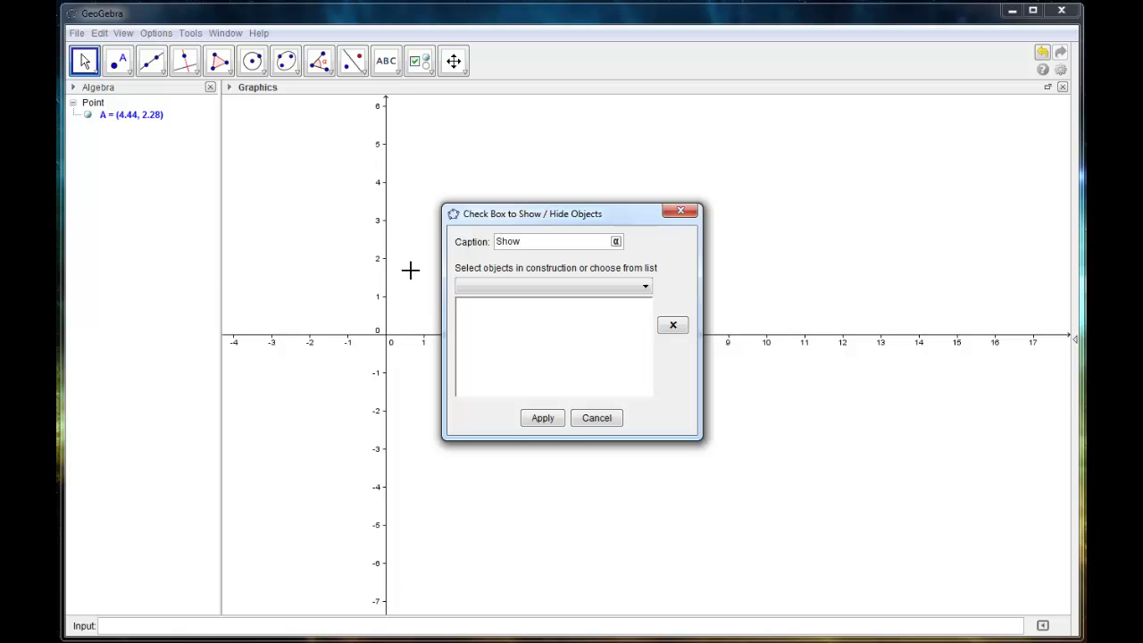
left_click_drag(527, 214, 797, 221)
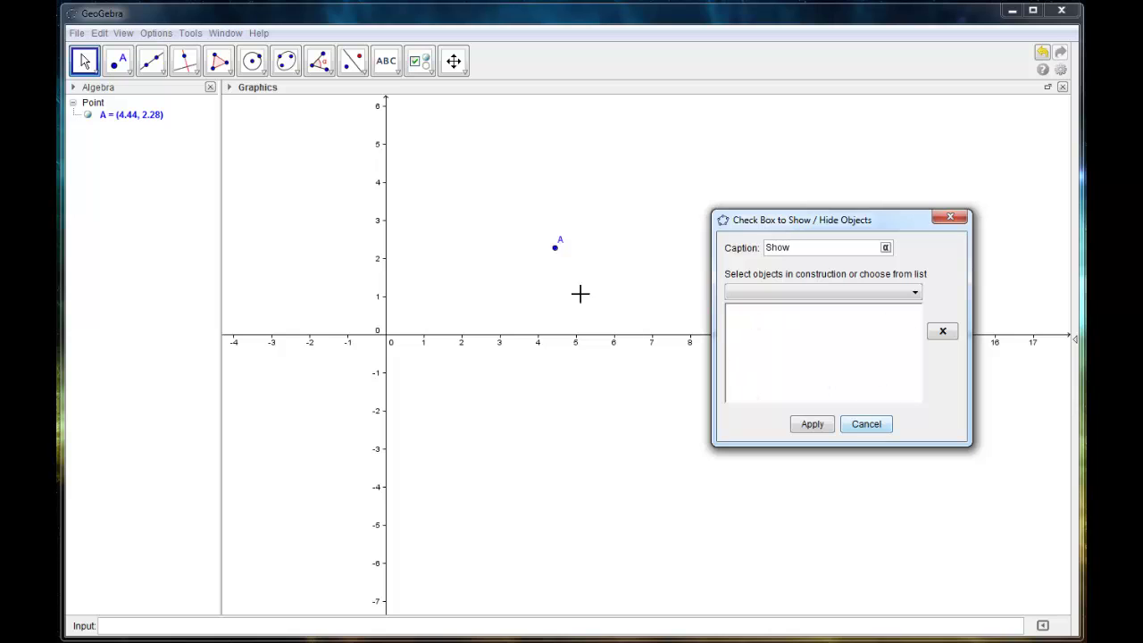
left_click(555, 250)
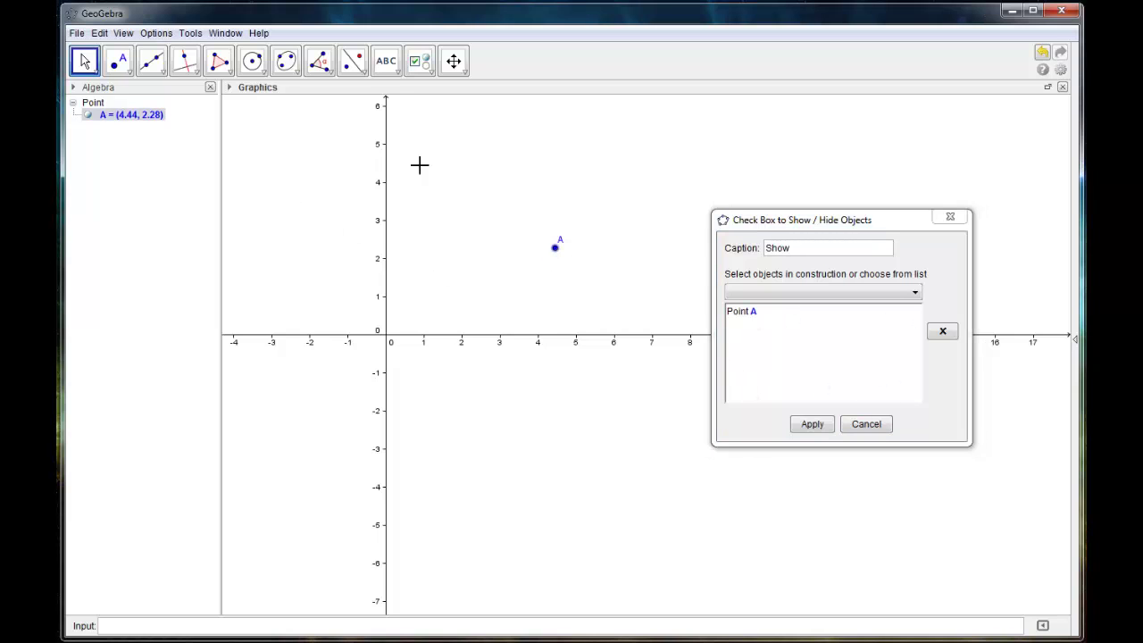
left_click(806, 424)
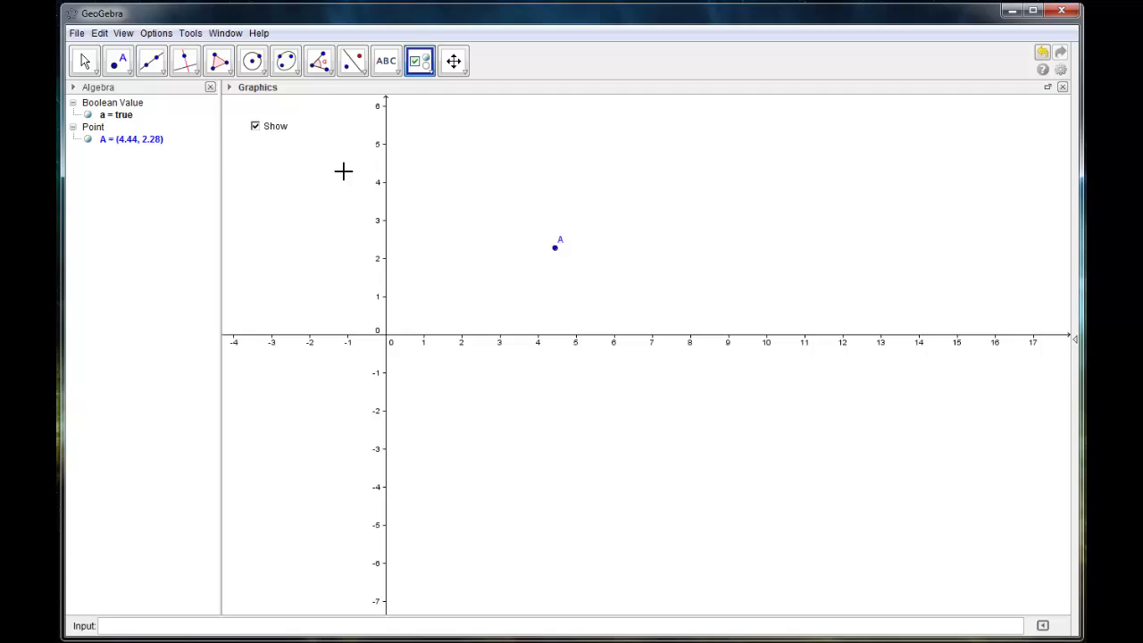
left_click(84, 61)
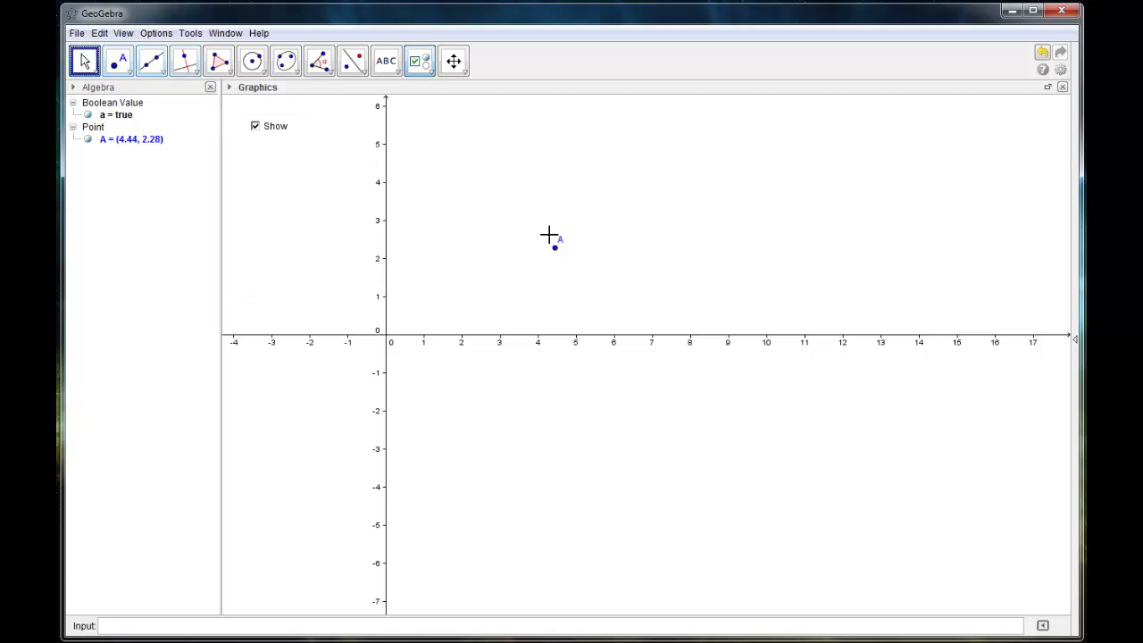
left_click(255, 126)
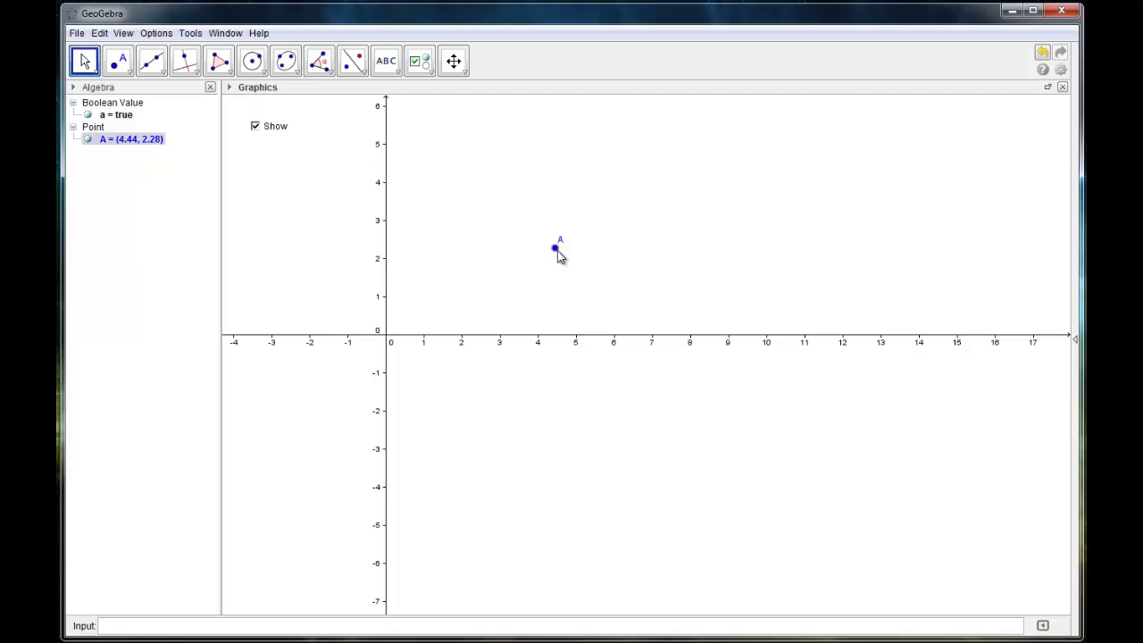
Confirm point A's Condition to Show Object is a, then untick Show.
right_click(555, 248)
left_click(614, 396)
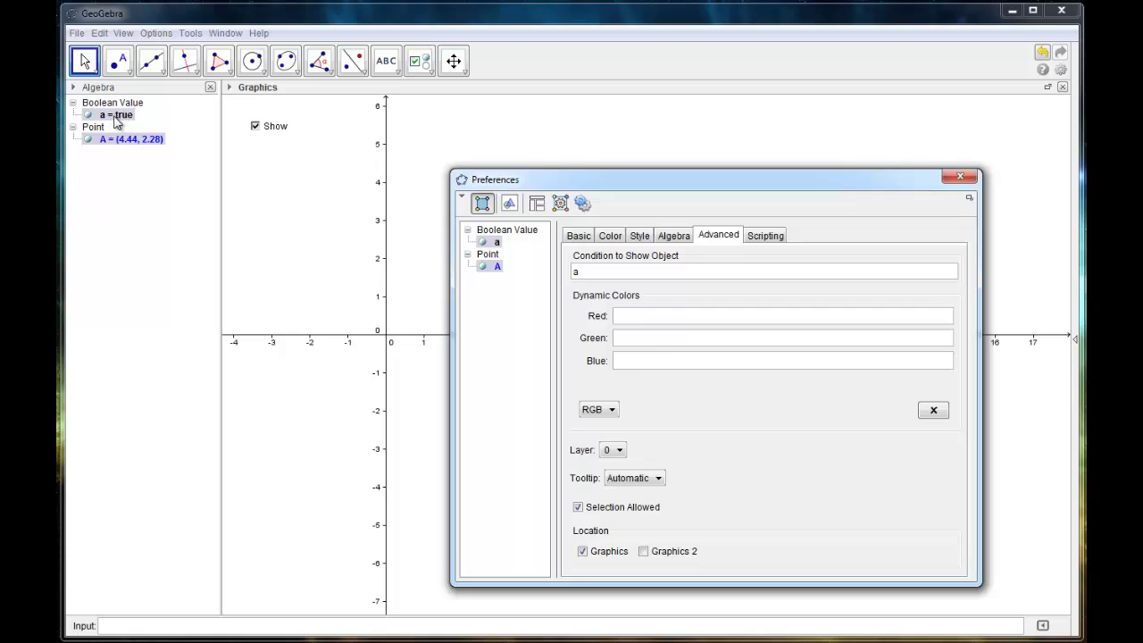
left_click(580, 277)
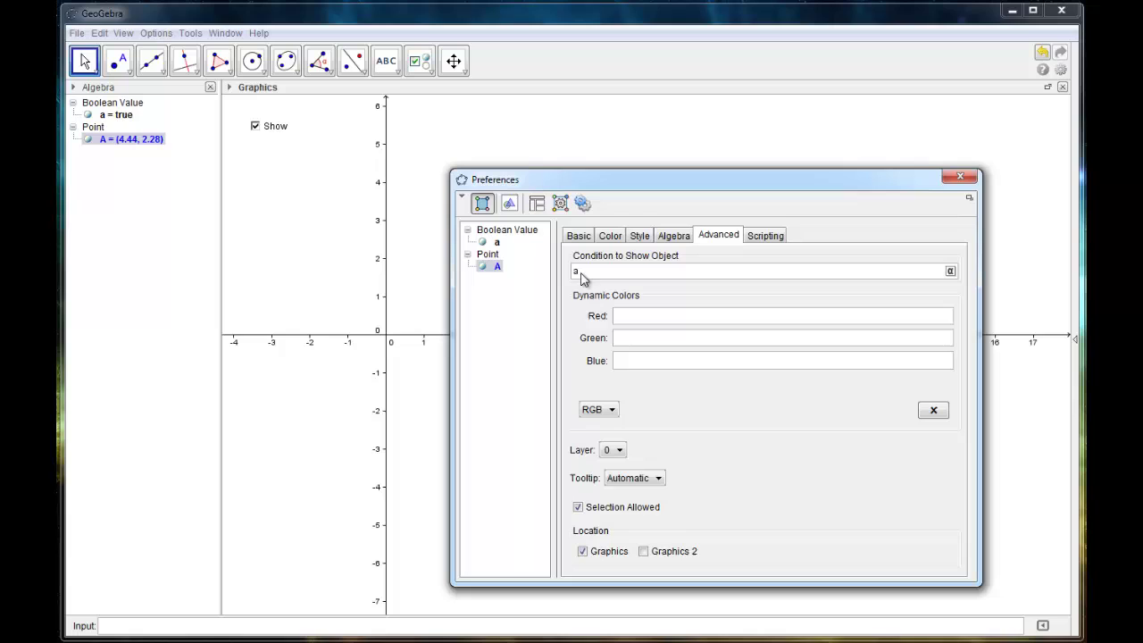
left_click_drag(581, 272, 541, 270)
left_click(959, 176)
left_click(254, 129)
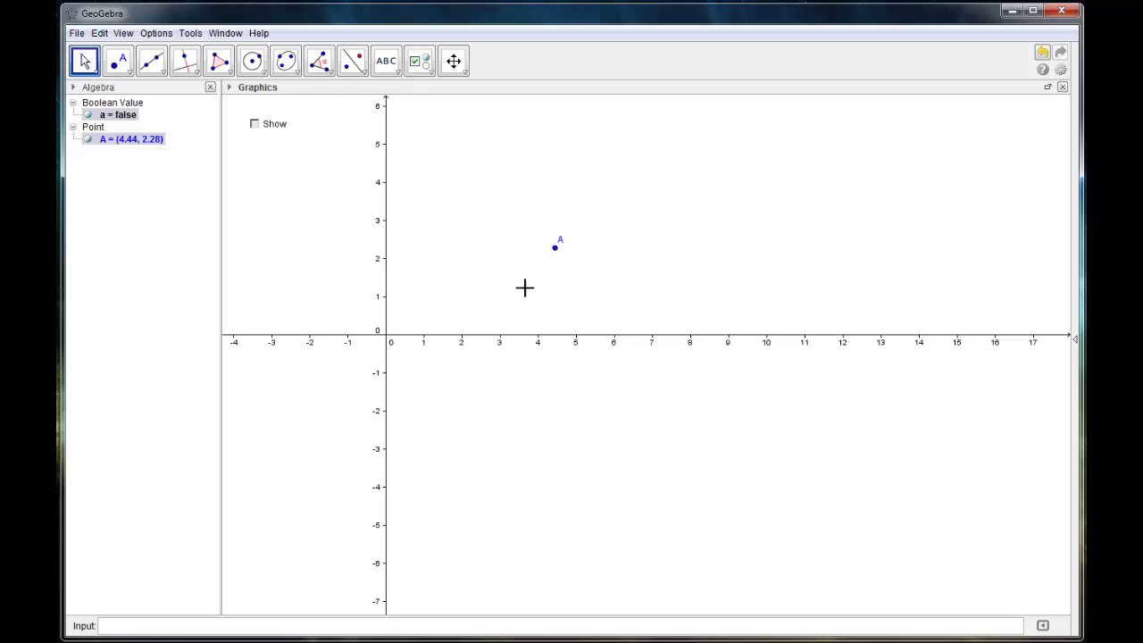
Draw triangle ABC (poly1) from point A through new vertices B and C.
left_click(219, 61)
left_click(555, 248)
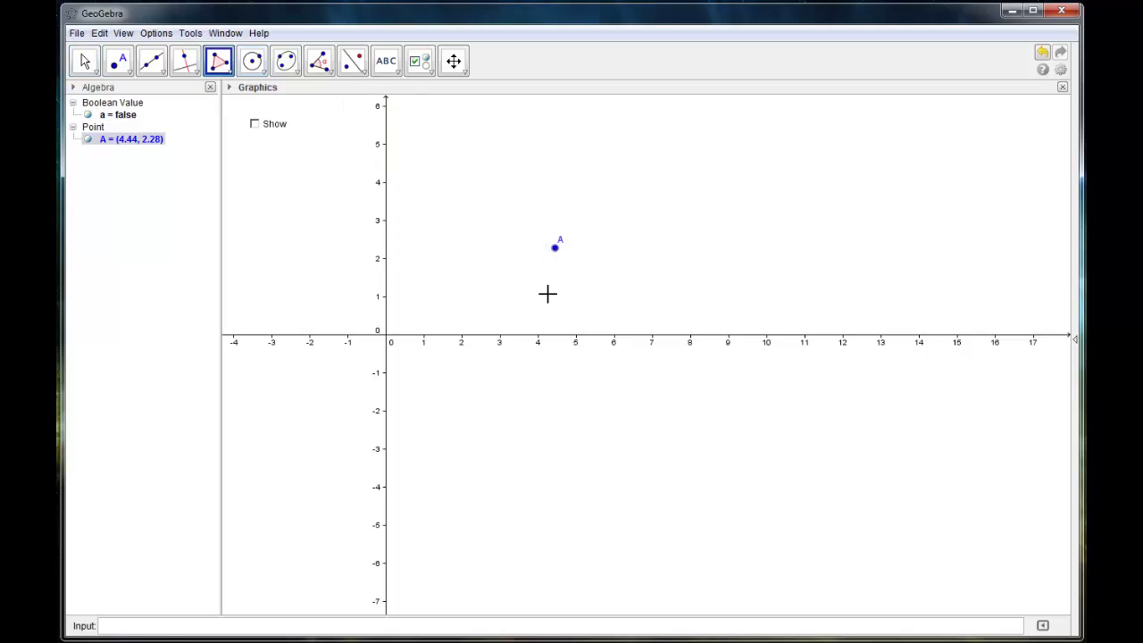
left_click(498, 479)
left_click(754, 425)
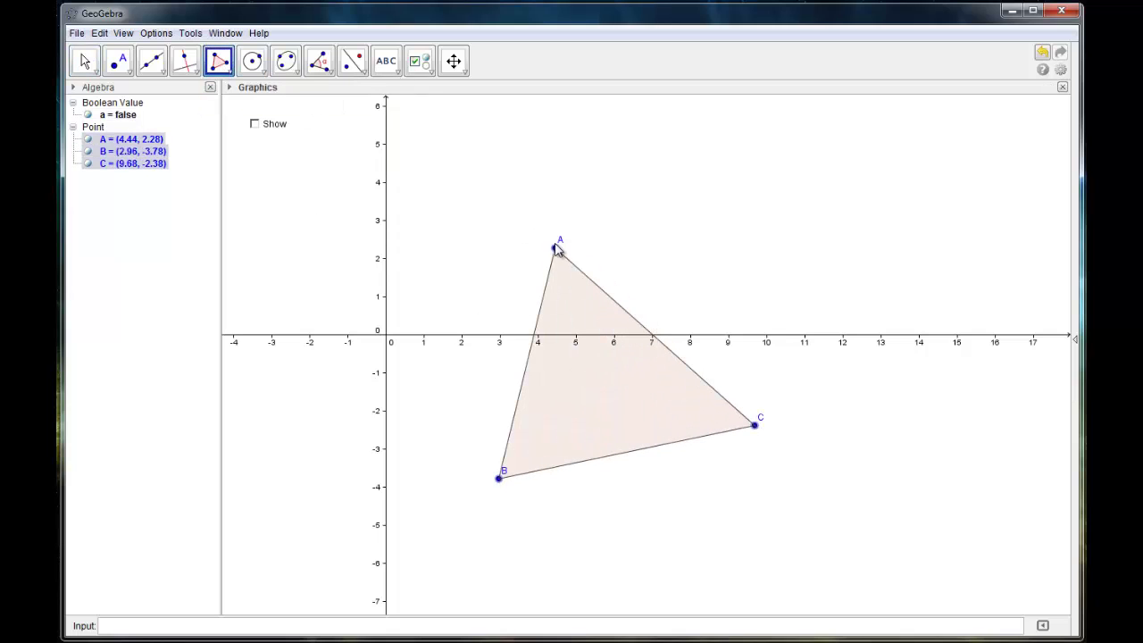
left_click(554, 247)
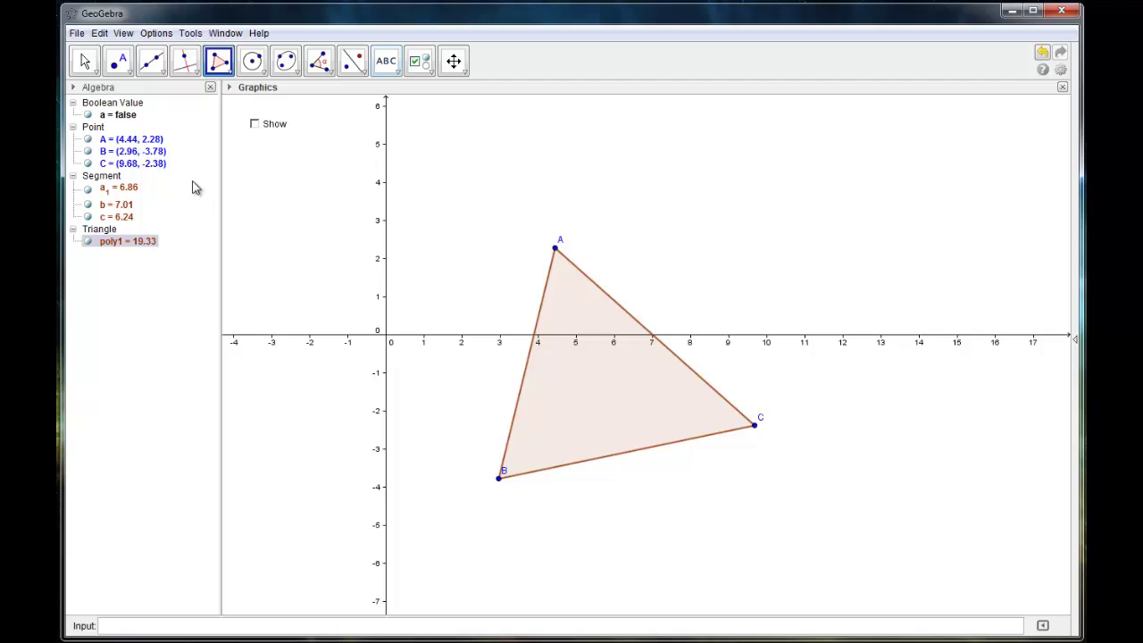
Draw inner triangle DEF on sides AB, AC, BC; nudge Show down-right.
left_click(527, 360)
left_click(636, 319)
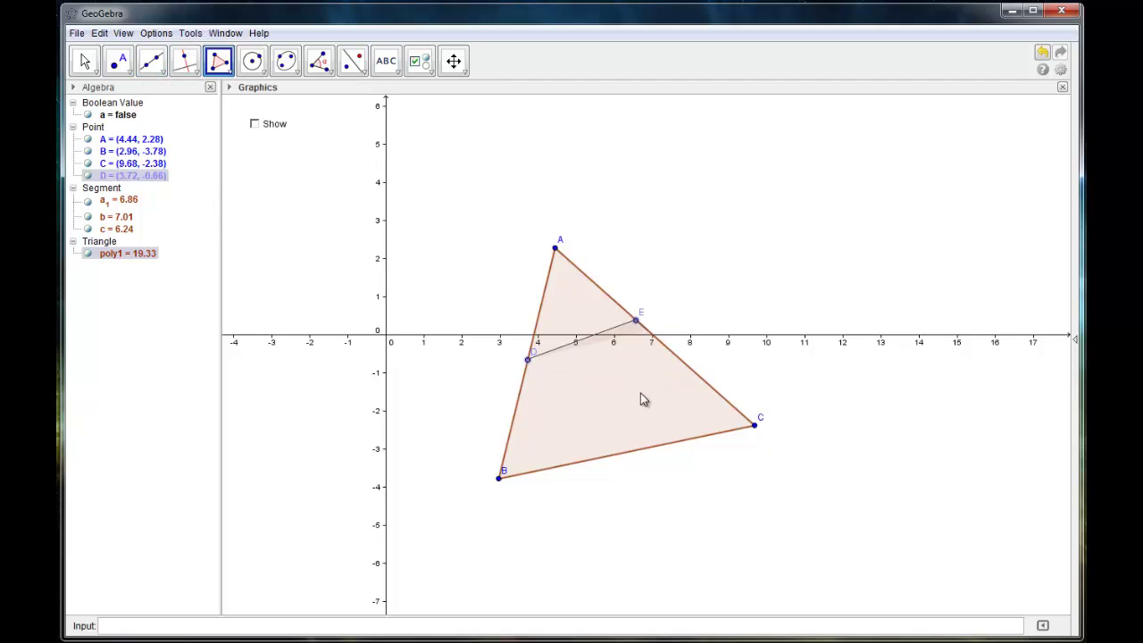
left_click(631, 451)
left_click(528, 360)
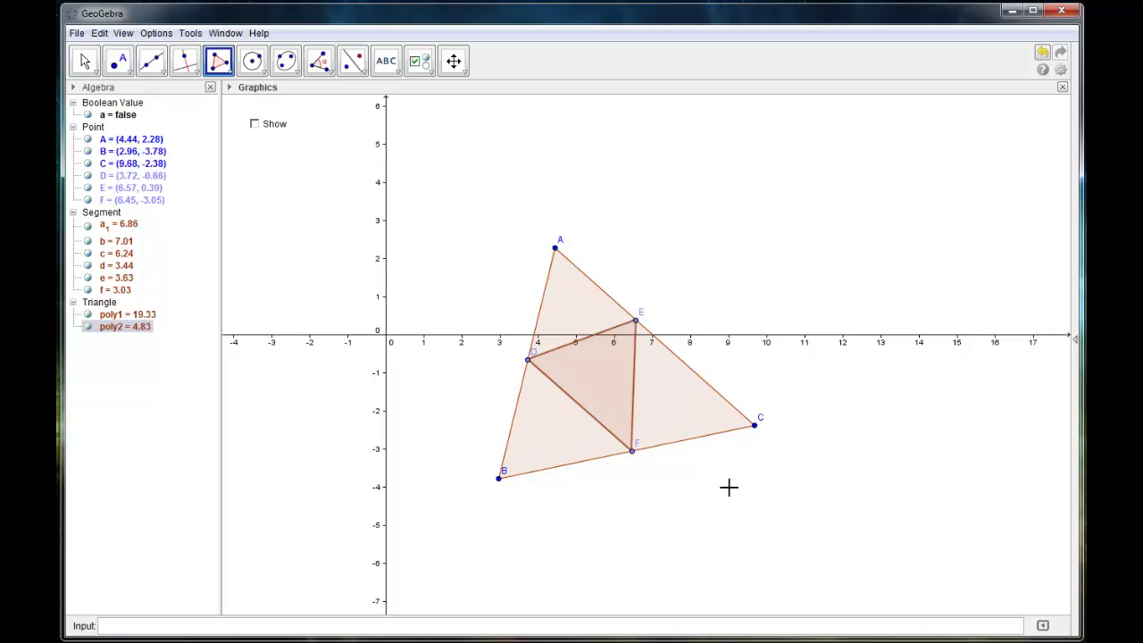
left_click(85, 61)
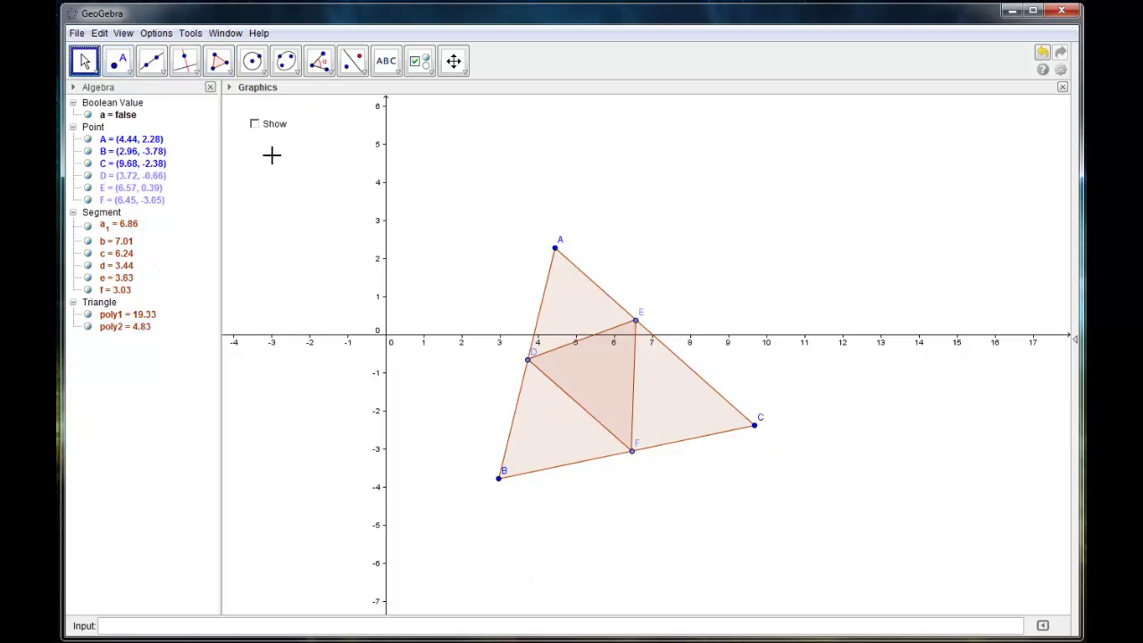
left_click_drag(278, 131, 296, 151)
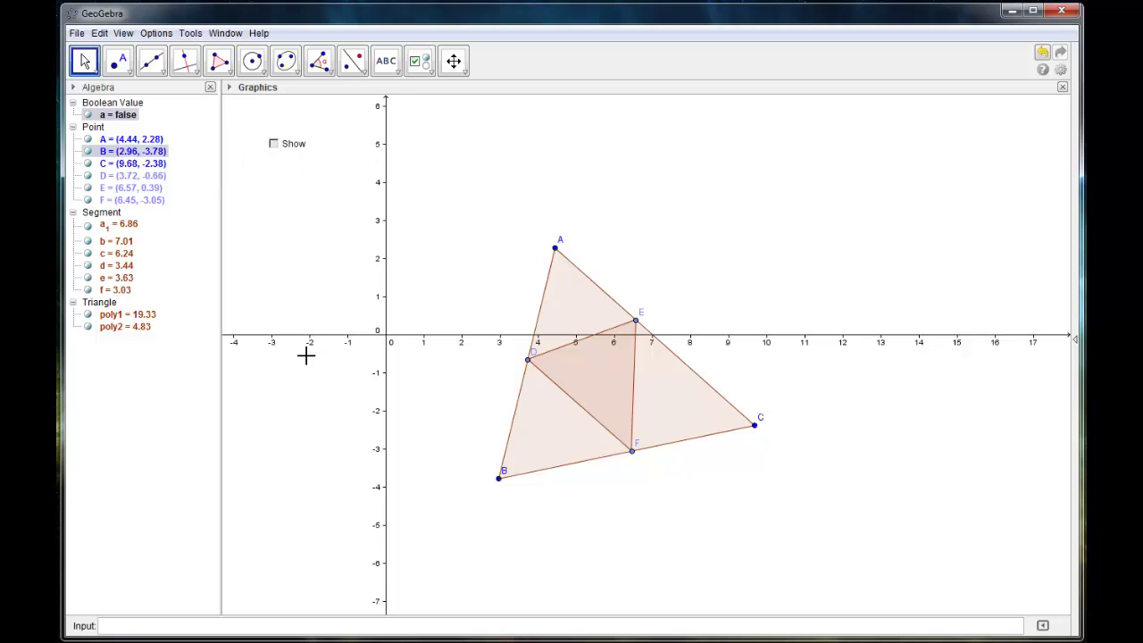
Set triangle poly1's Condition to Show Object to a.
left_click(122, 318)
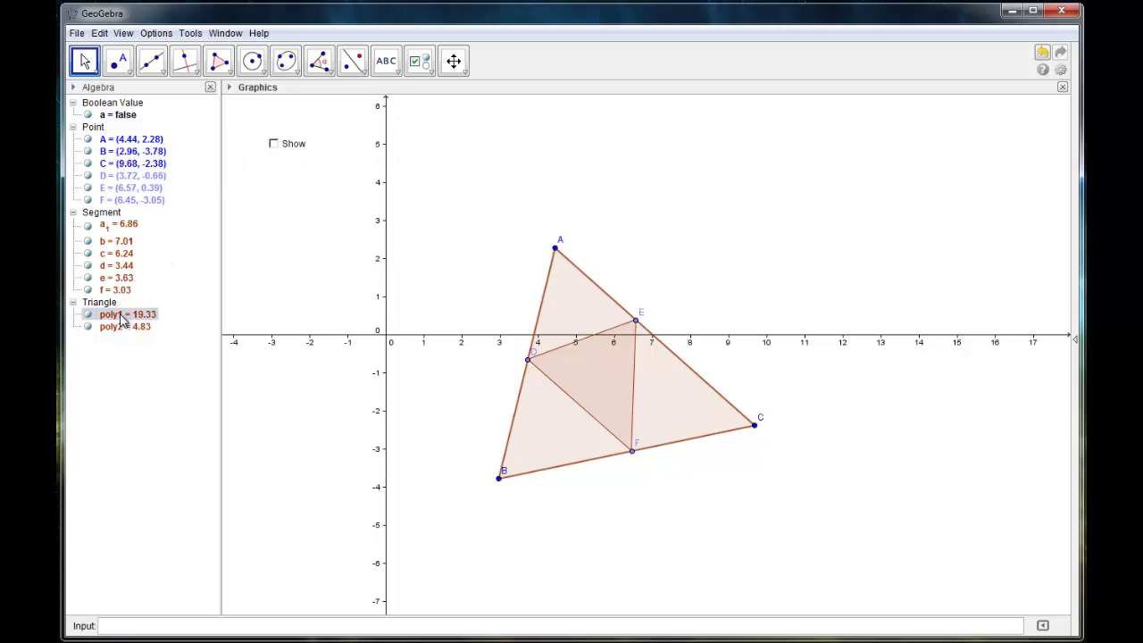
right_click(122, 318)
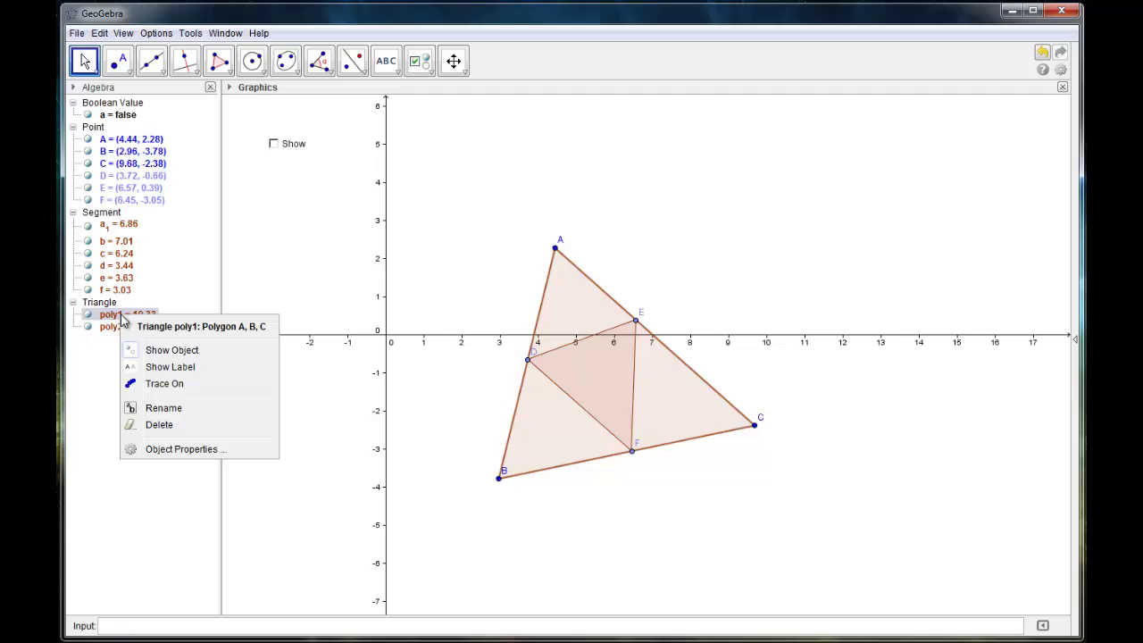
left_click(187, 448)
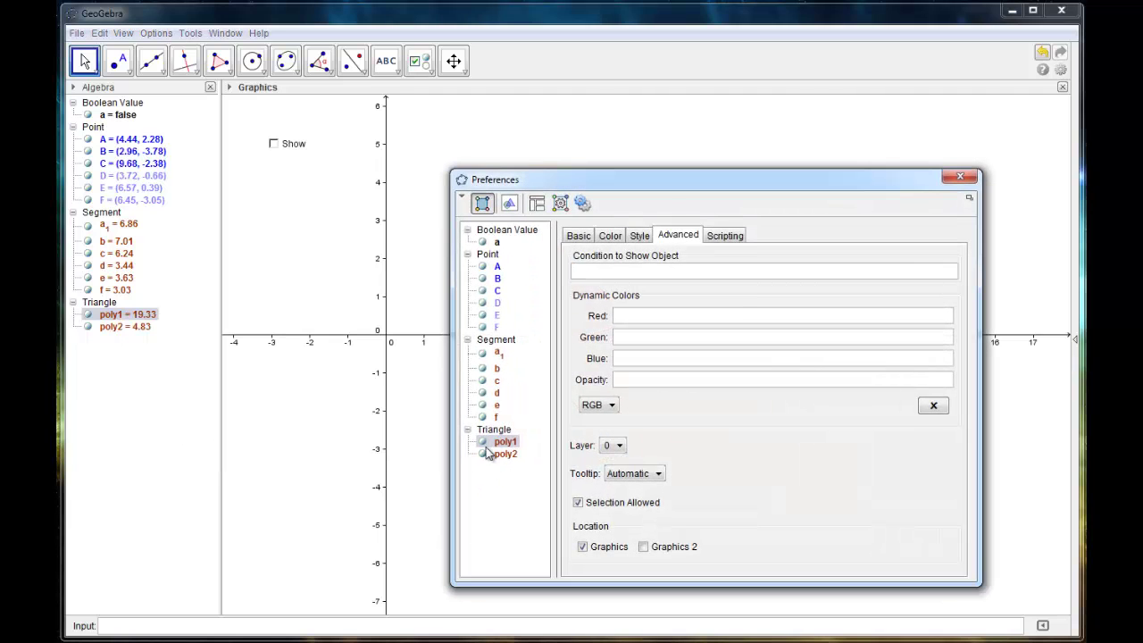
left_click(599, 272)
type("a")
key("Return")
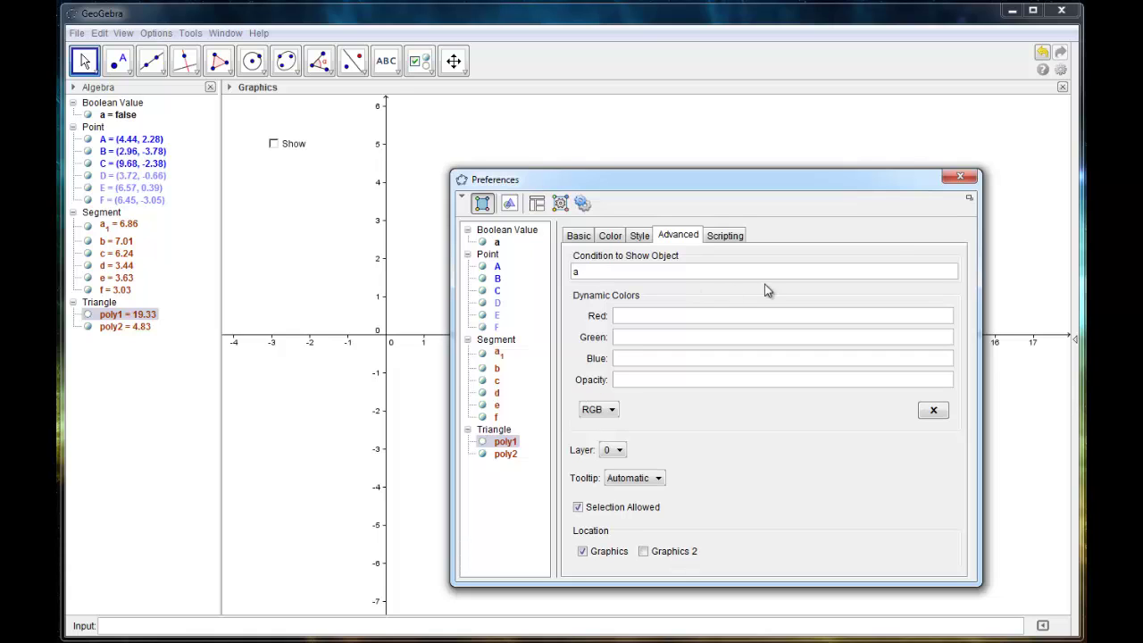
left_click(960, 176)
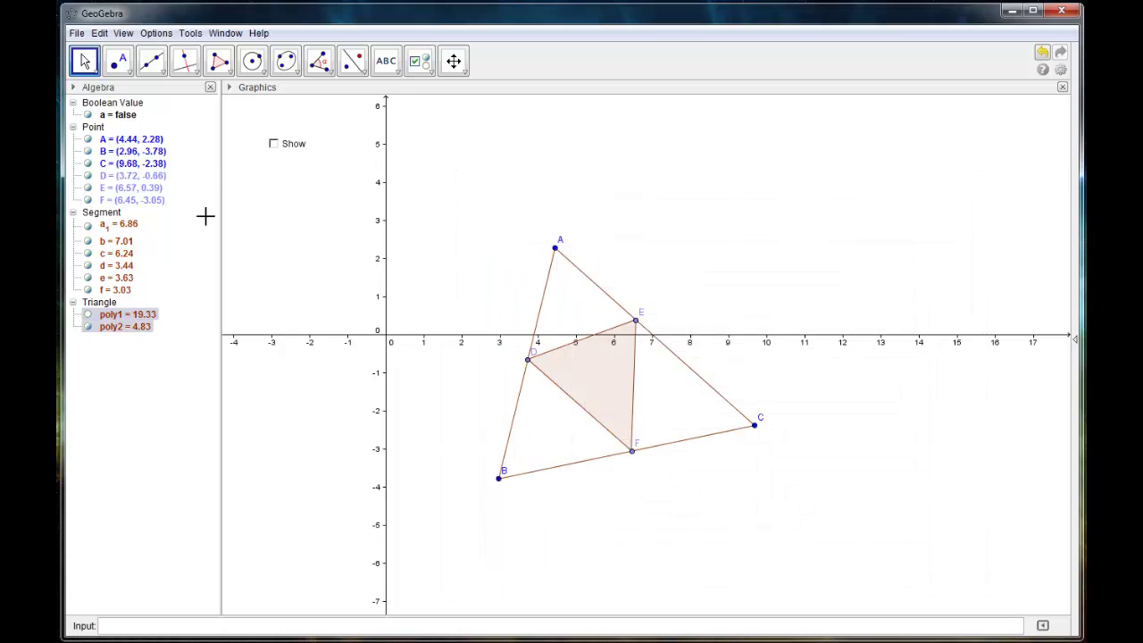
Toggle Show on and off twice to confirm triangle ABC hides, ending unticked.
left_click(274, 144)
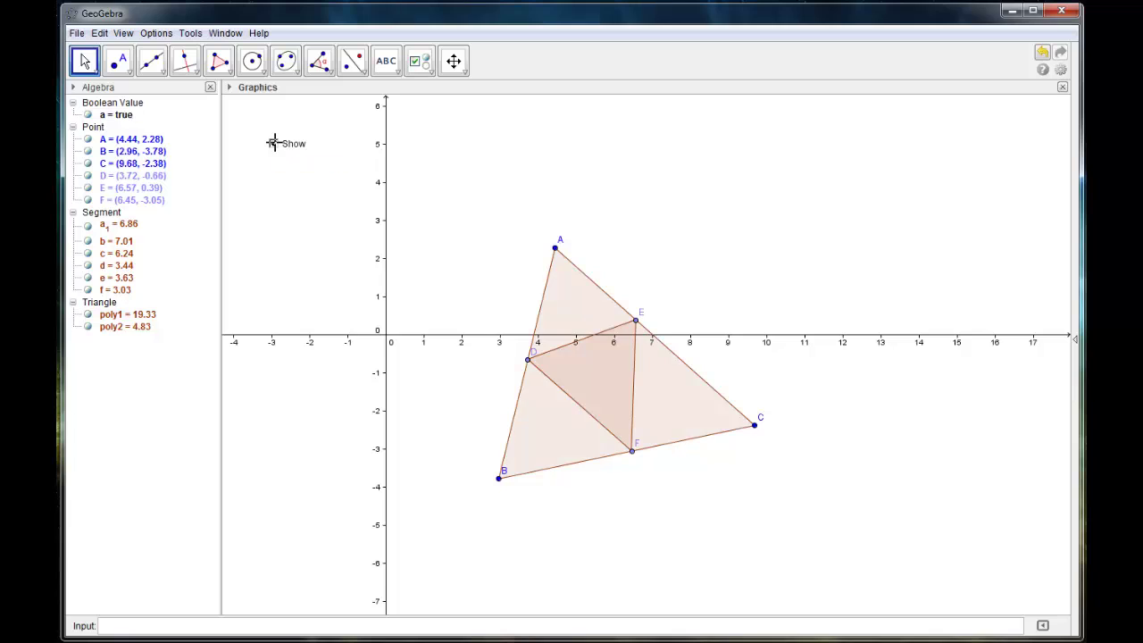
left_click(275, 143)
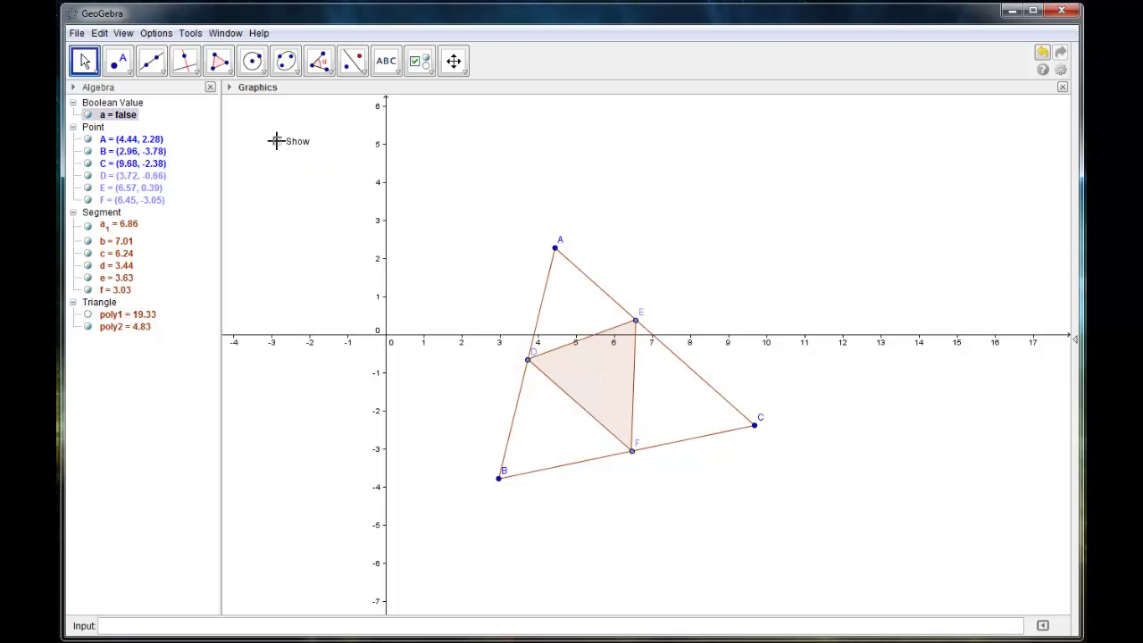
left_click(276, 141)
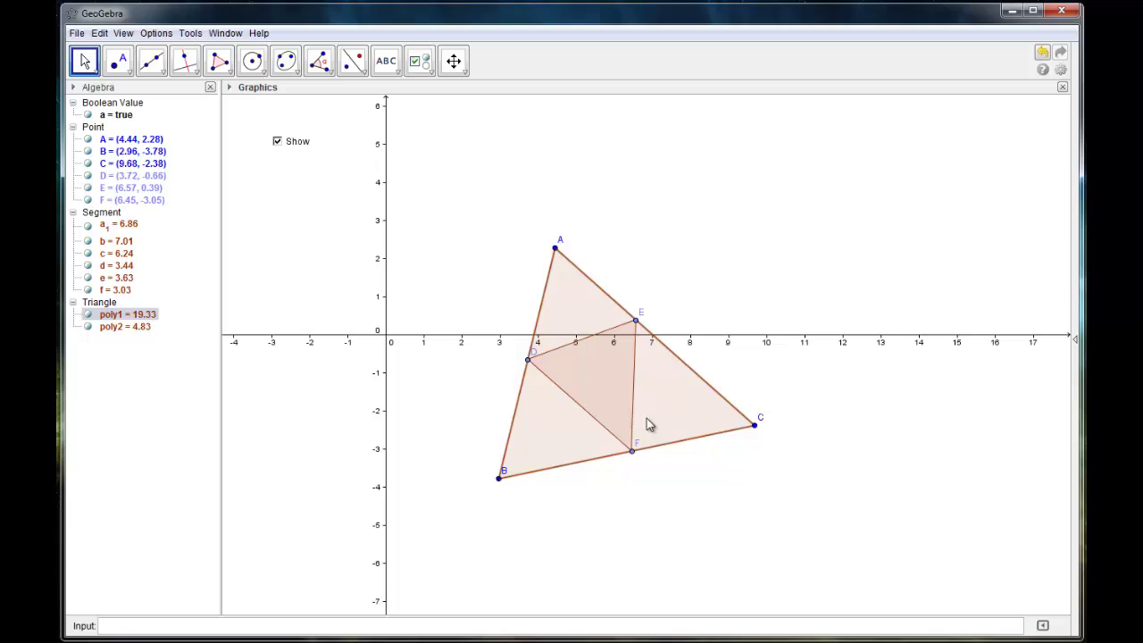
left_click(275, 141)
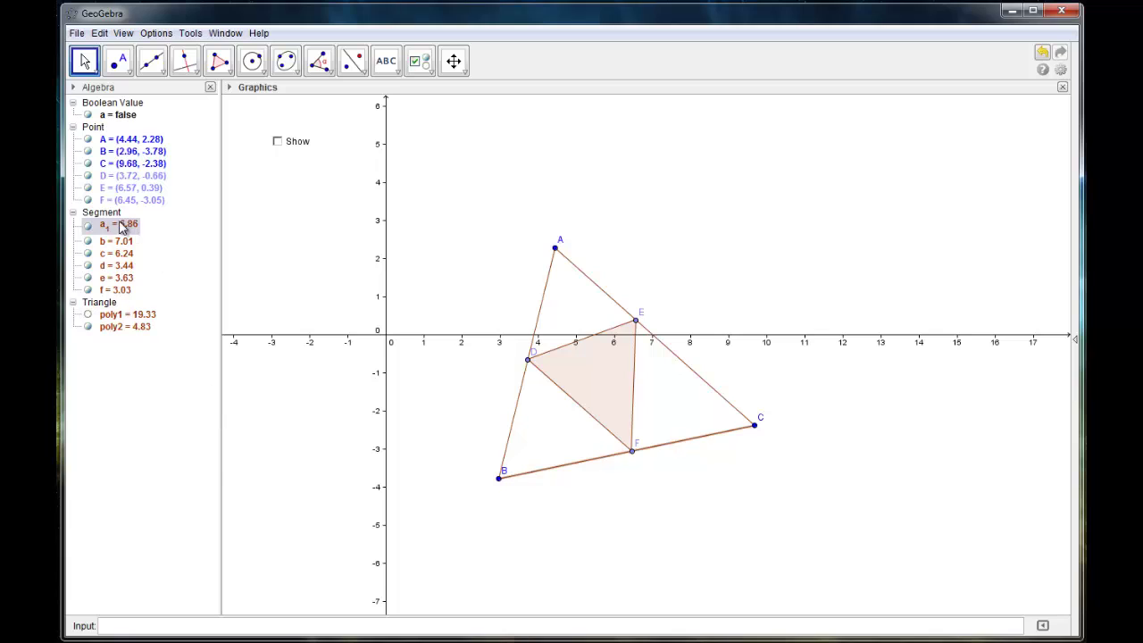
Set the show condition of segments a₁ through poly2 to a.
left_click(125, 327, "shift")
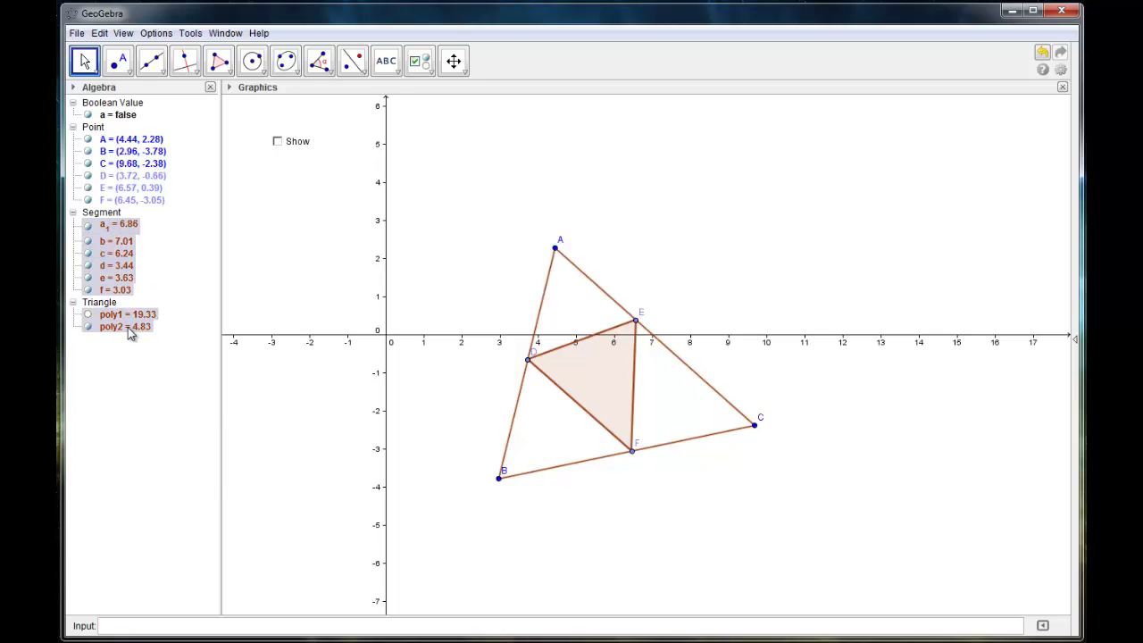
right_click(114, 268)
left_click(182, 384)
type("a")
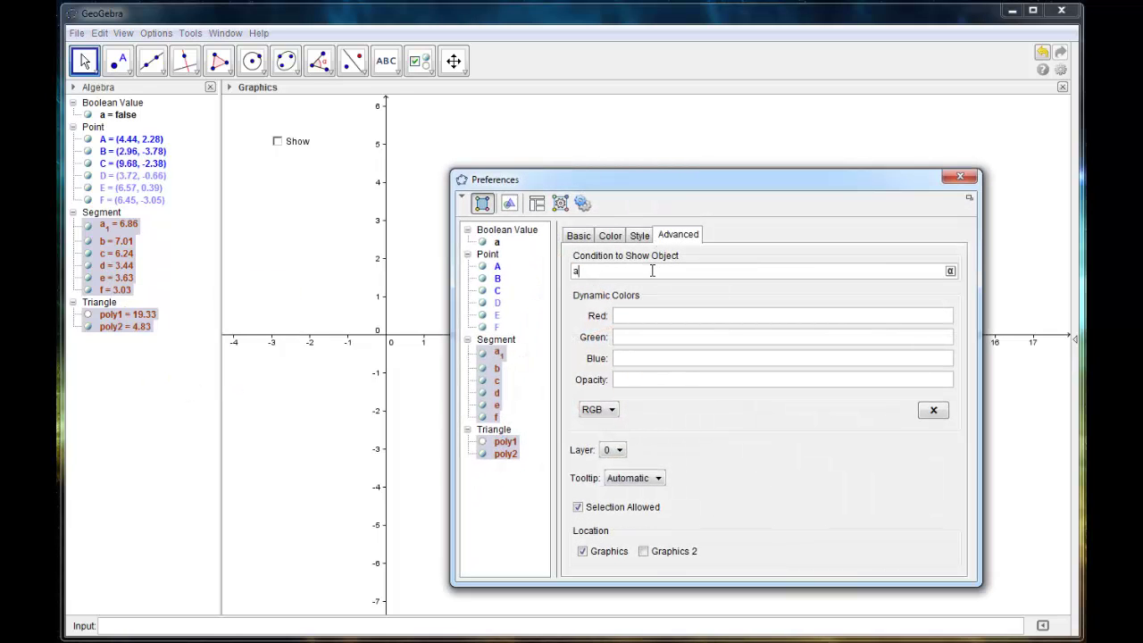
key("Return")
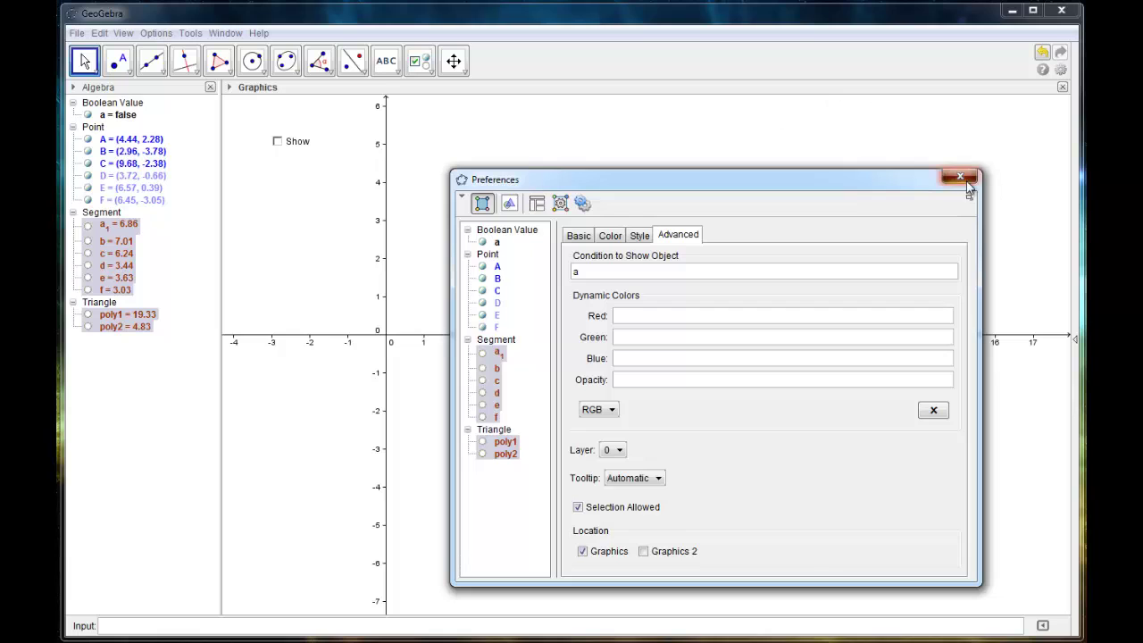
left_click(960, 176)
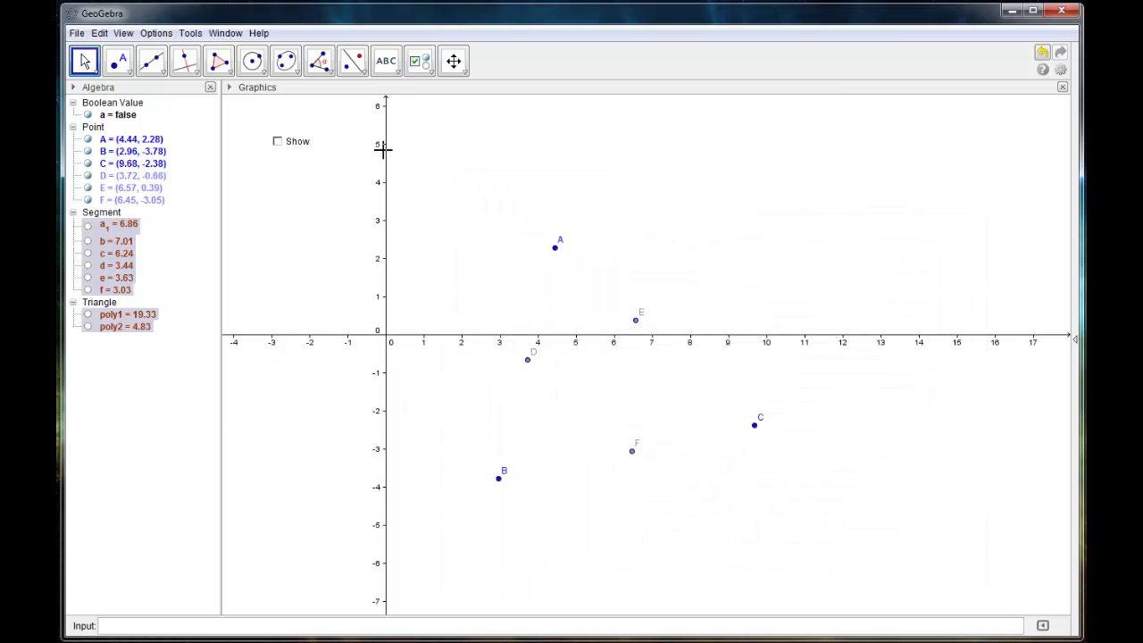
Toggle Show repeatedly to confirm the segments and triangles hide and reappear.
left_click(277, 141)
left_click(277, 141)
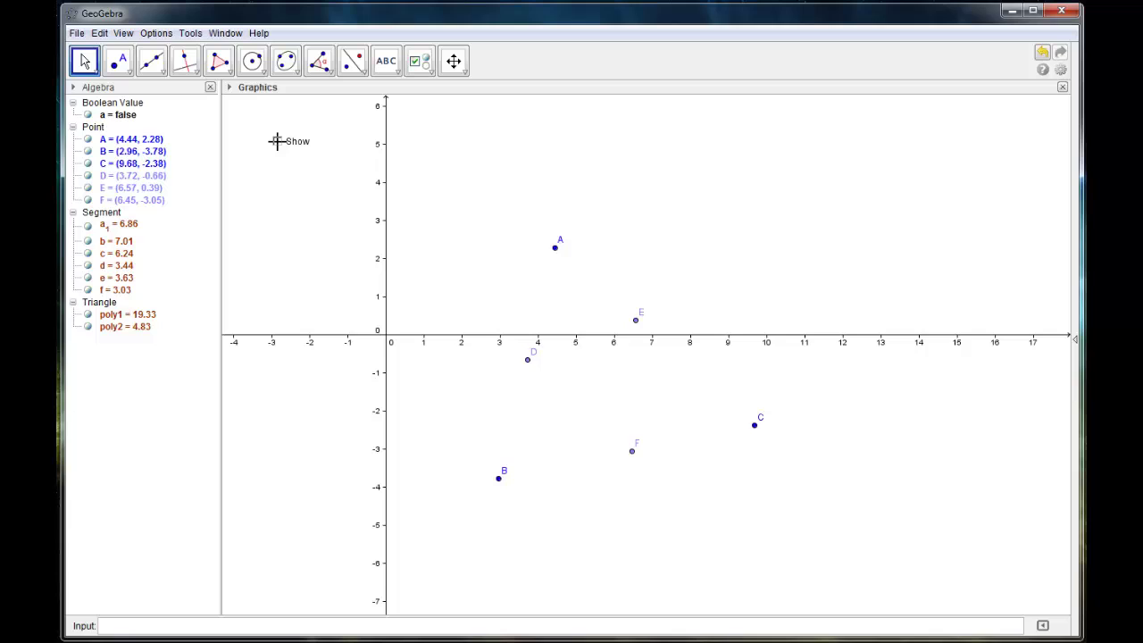
left_click(277, 141)
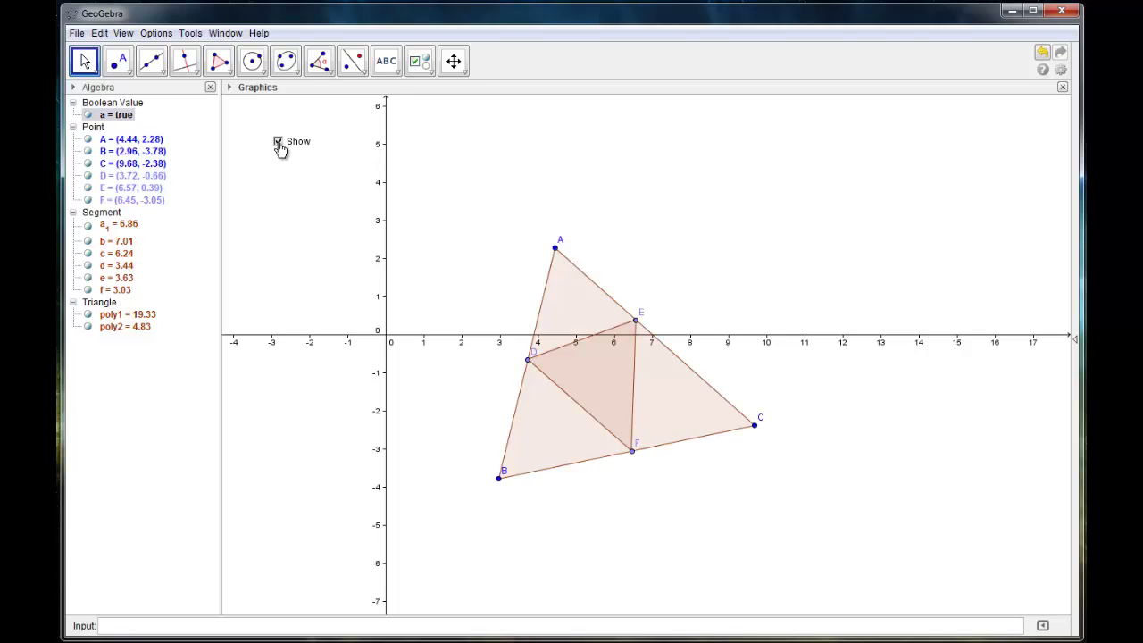
left_click(277, 141)
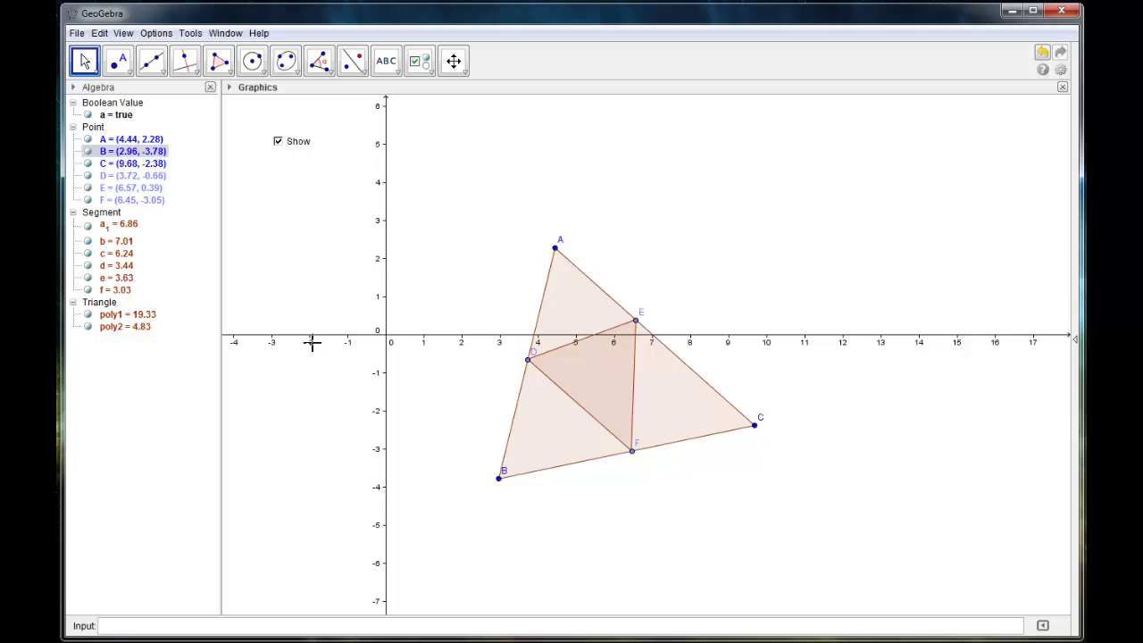
Drag the Show checkbox up and left into the canvas corner.
left_click_drag(296, 146, 264, 125)
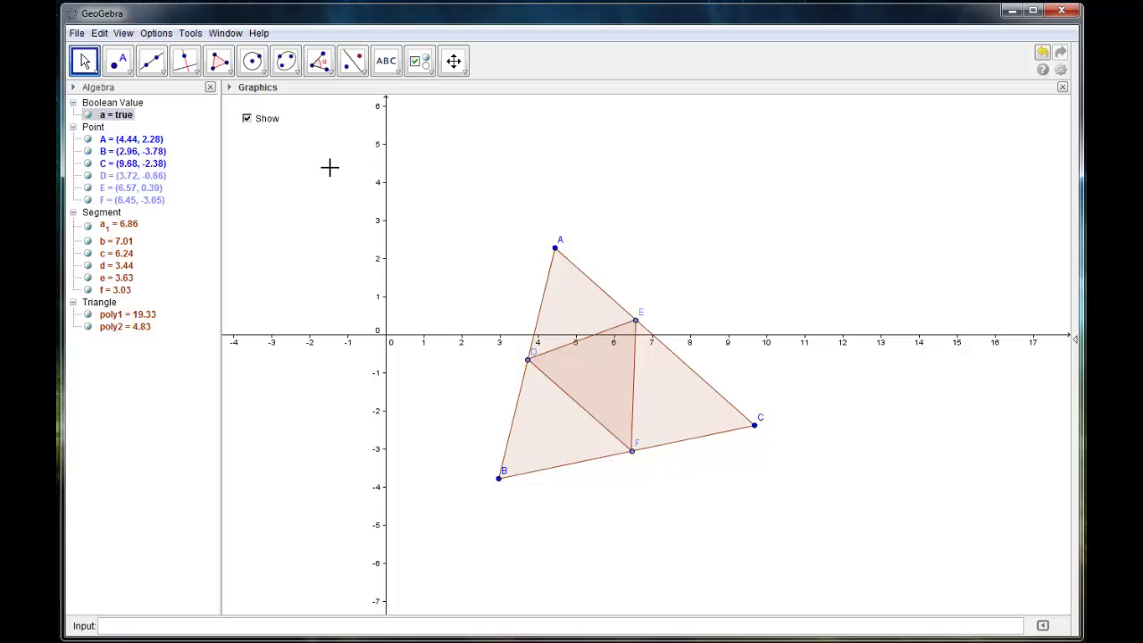
Create a checkbox captioned 'Show 2' and position it just beneath Show.
left_click(420, 61)
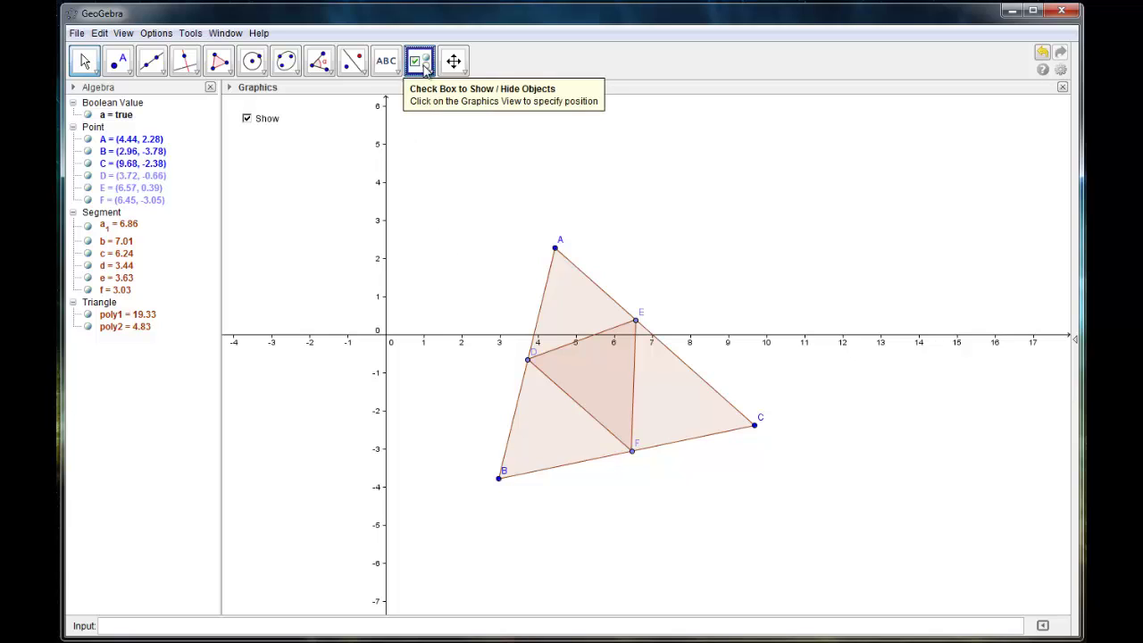
left_click(257, 143)
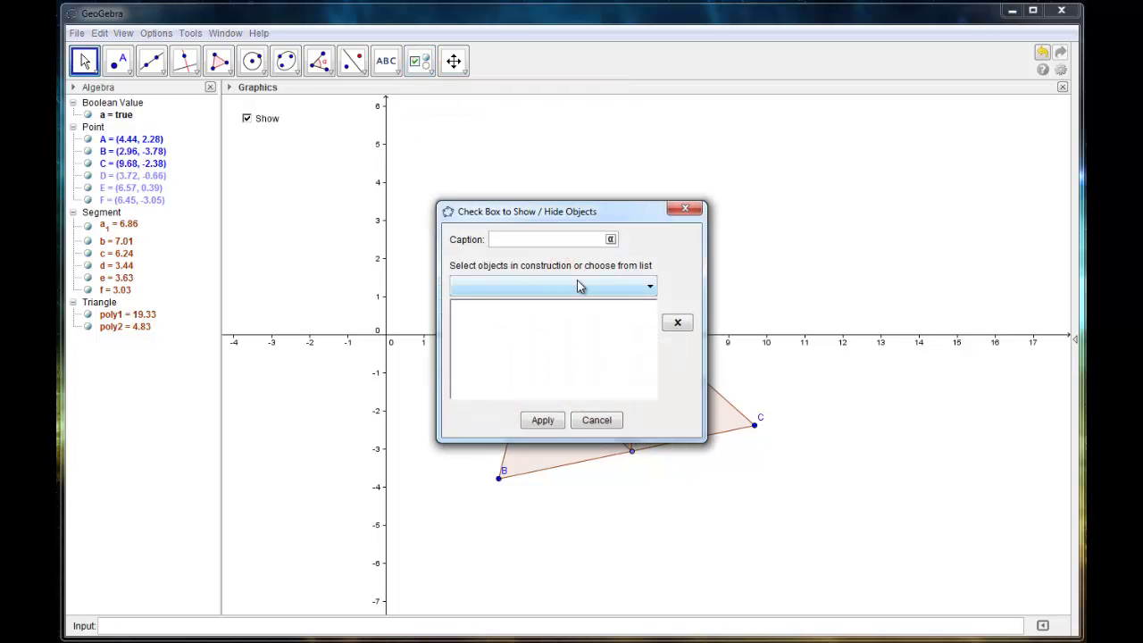
type("Show 2")
left_click(542, 419)
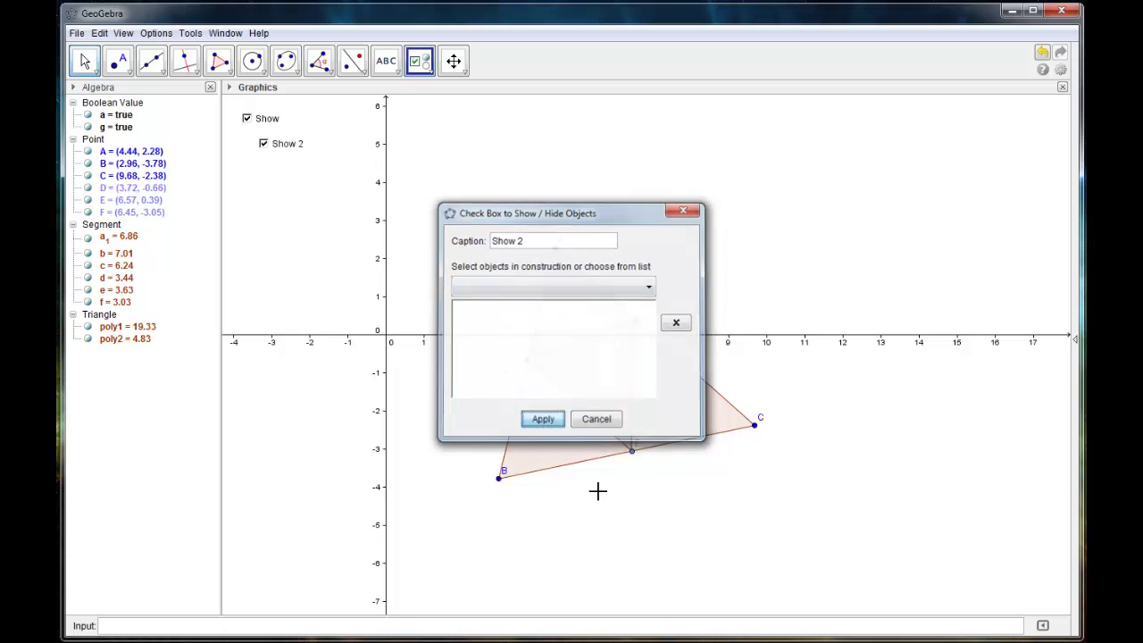
key("Escape")
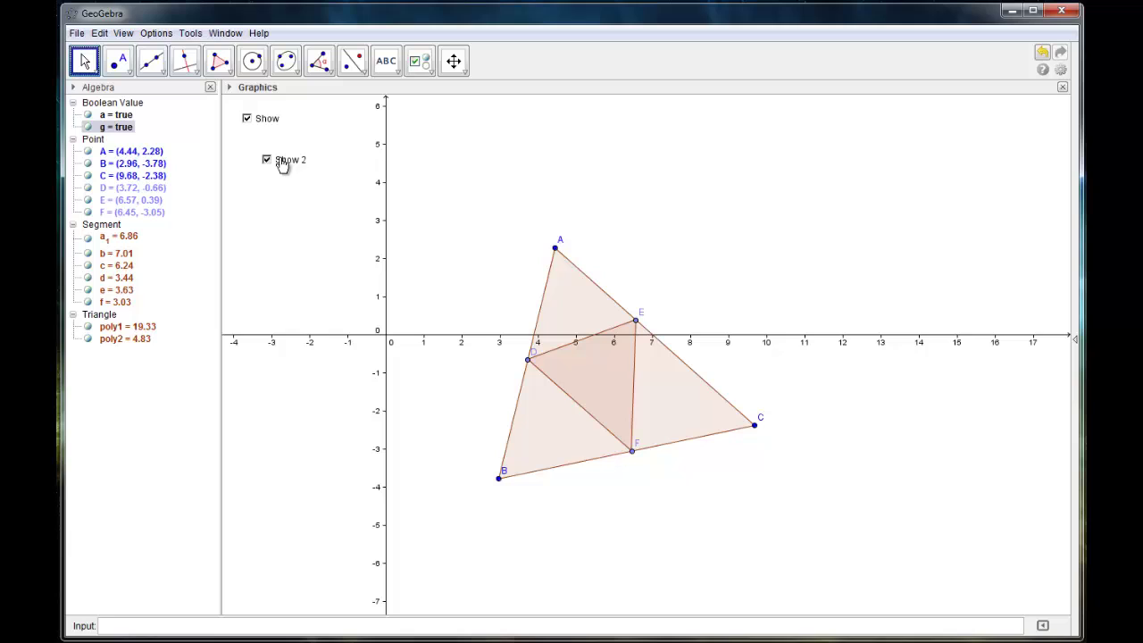
left_click_drag(278, 150, 277, 143)
Set the Show 2 checkbox (boolean g) Condition to Show Object to a.
left_click(260, 120)
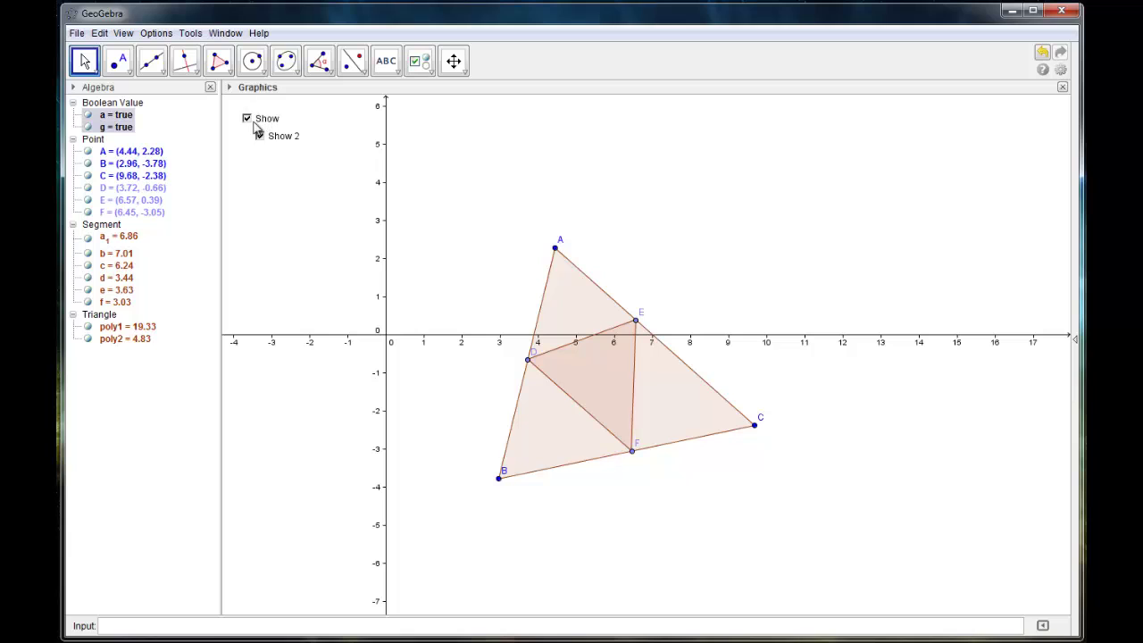
right_click(286, 141)
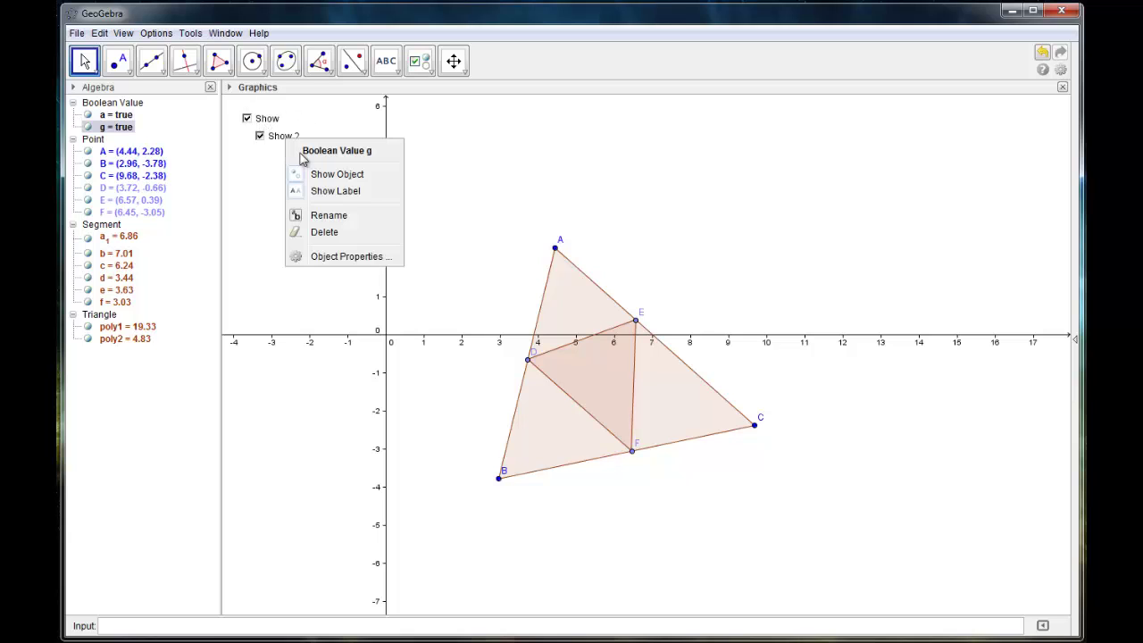
left_click(340, 259)
left_click(607, 269)
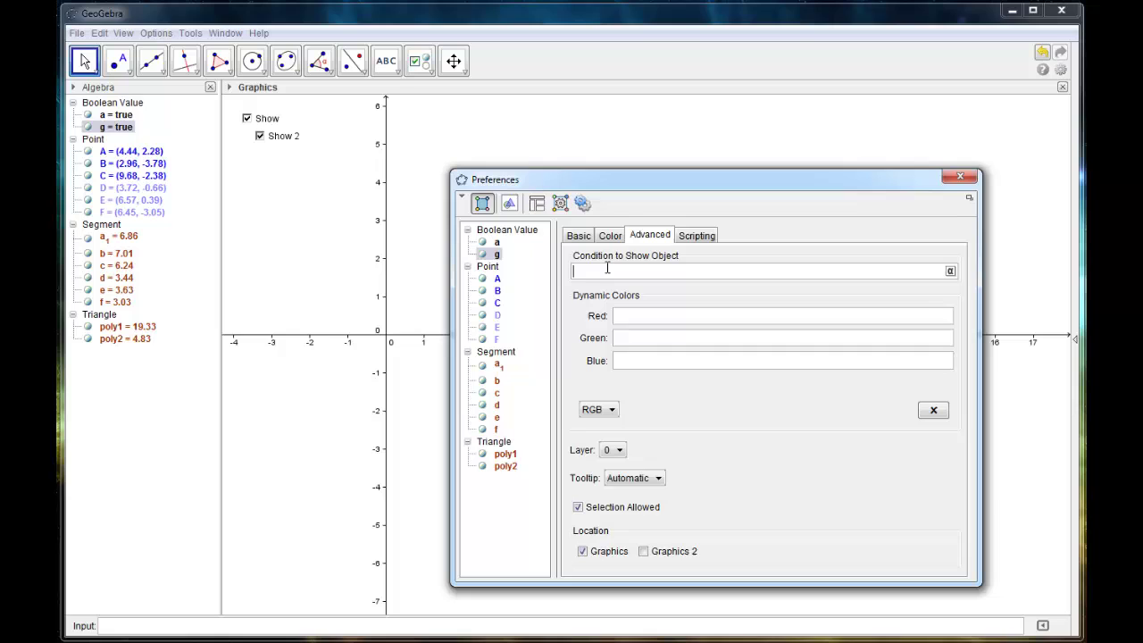
type("a")
key("Return")
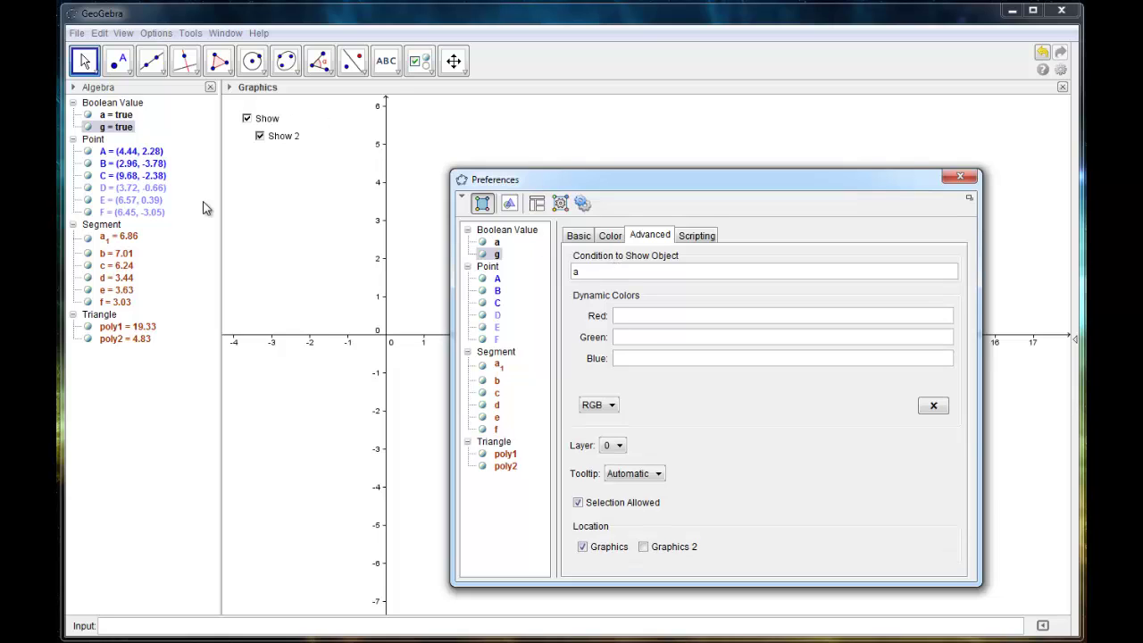
left_click(959, 176)
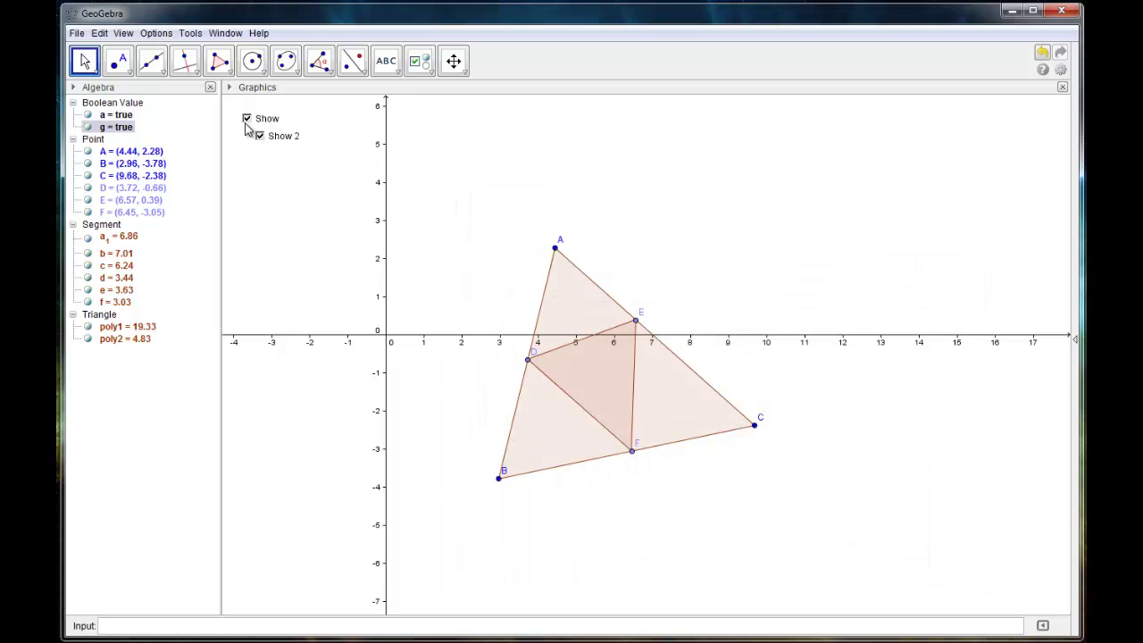
Toggle Show off and back on, then untick Show 2.
left_click(248, 119)
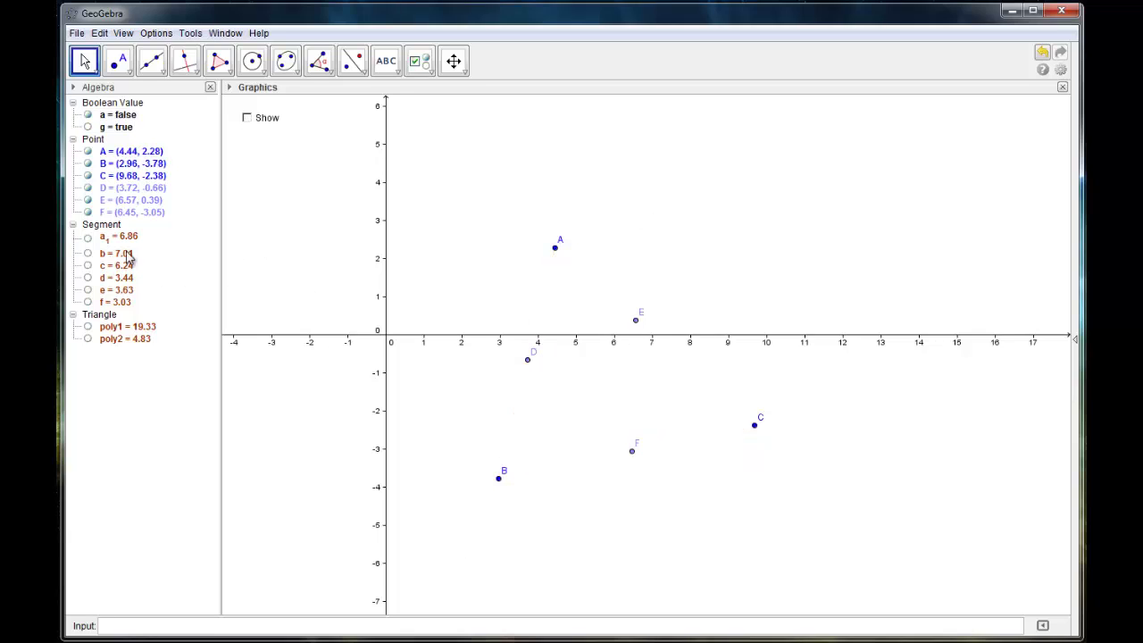
left_click(248, 119)
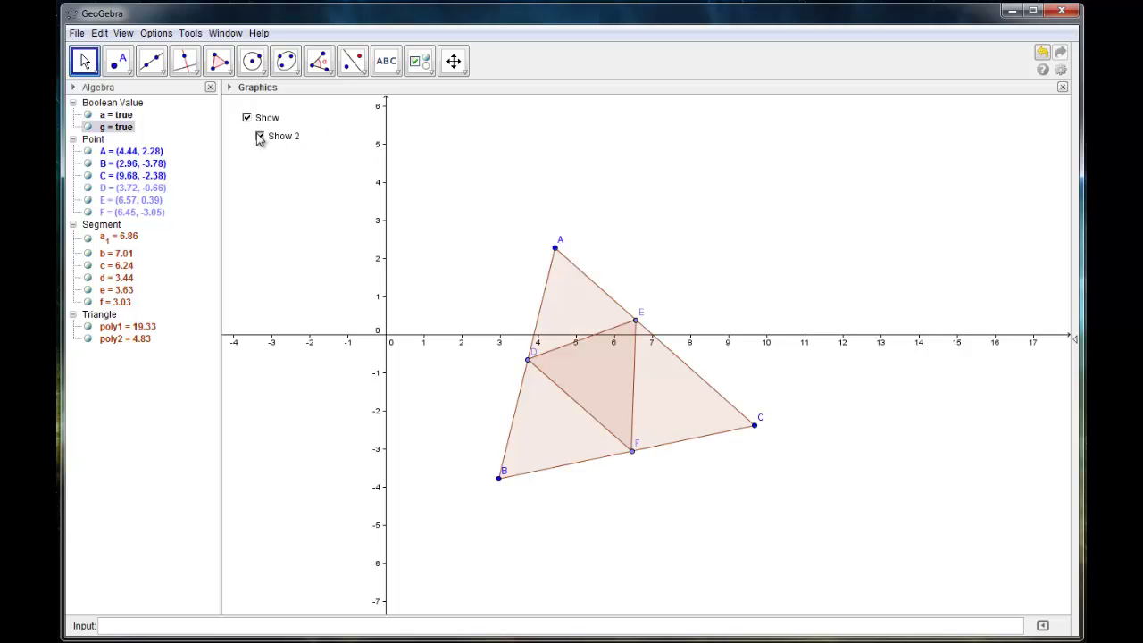
left_click(260, 137)
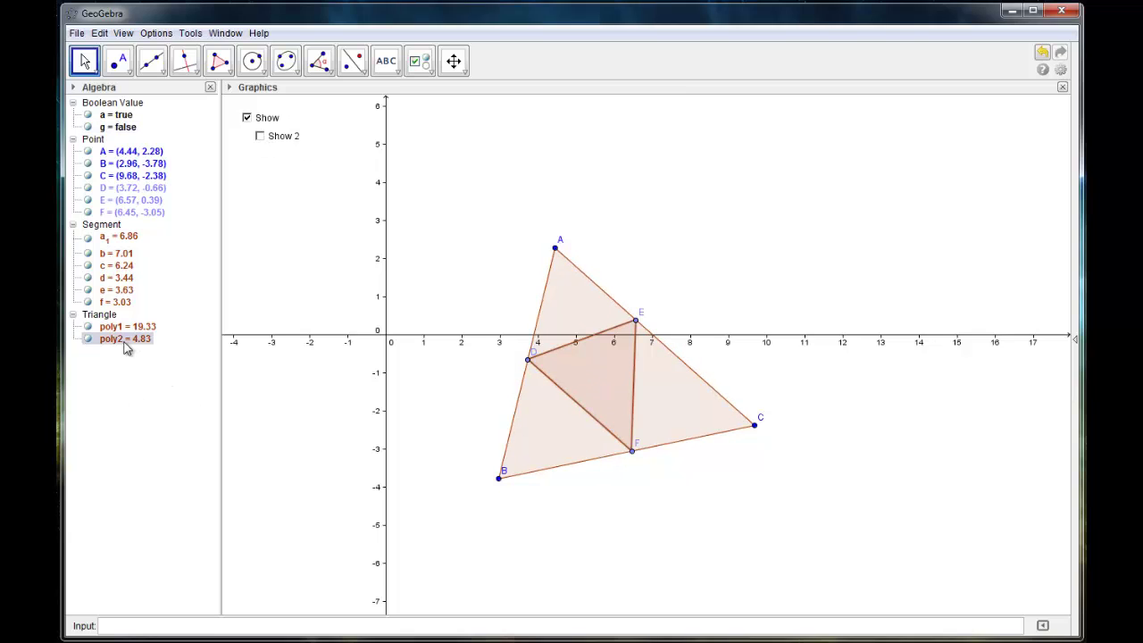
Set poly2's Condition to Show Object to a && g, hiding triangle DEF.
left_click(619, 415)
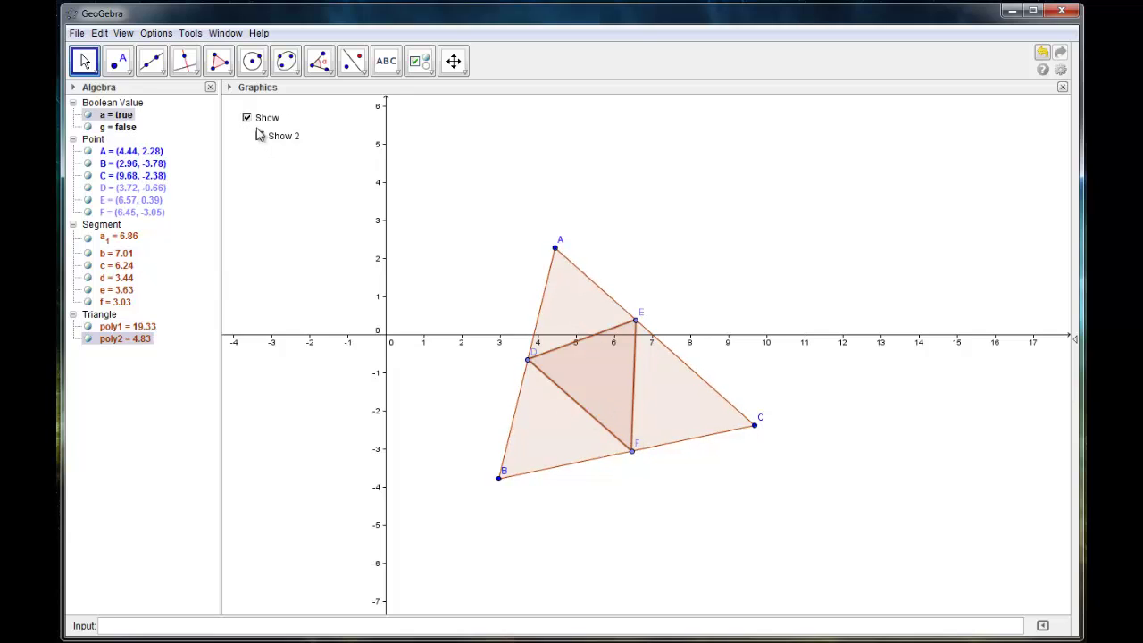
right_click(134, 339)
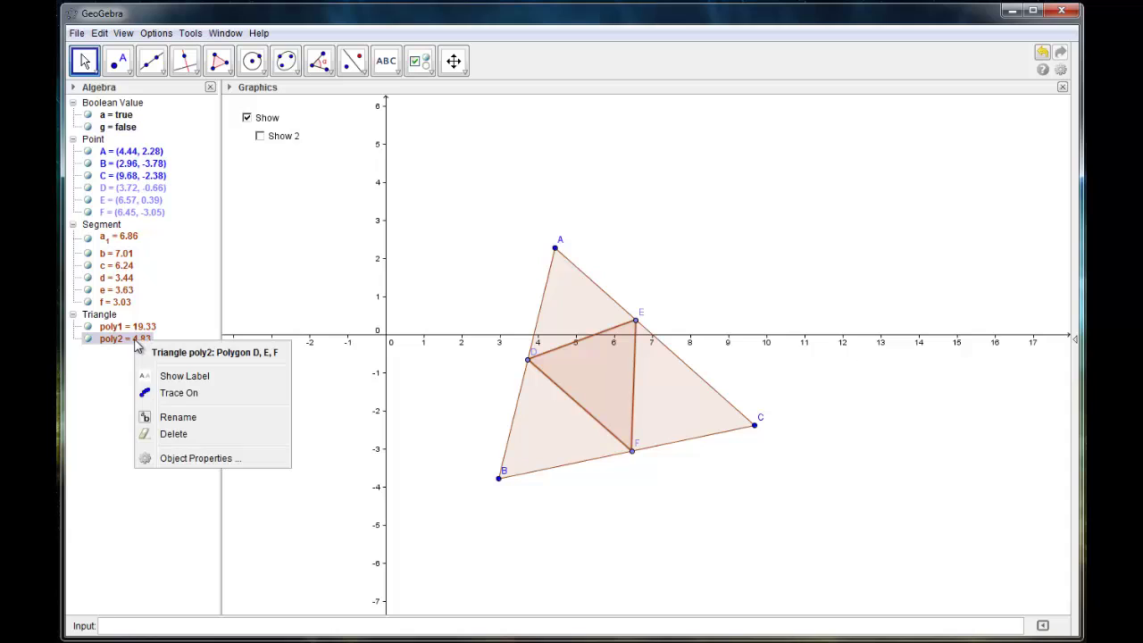
left_click(201, 458)
type("a && g")
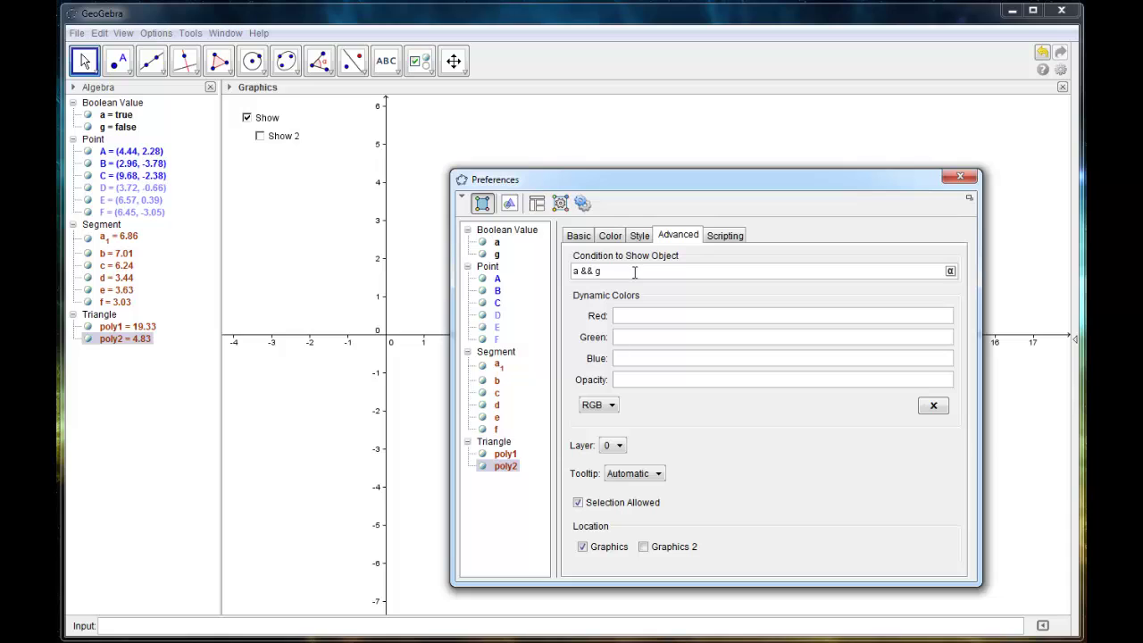
key("Return")
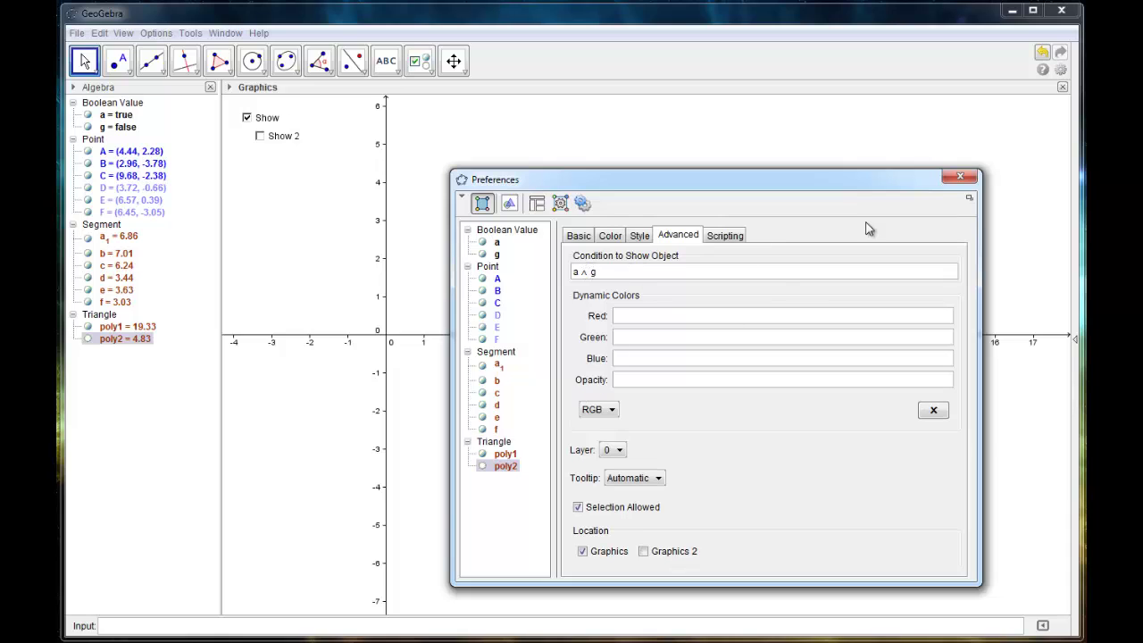
left_click(962, 177)
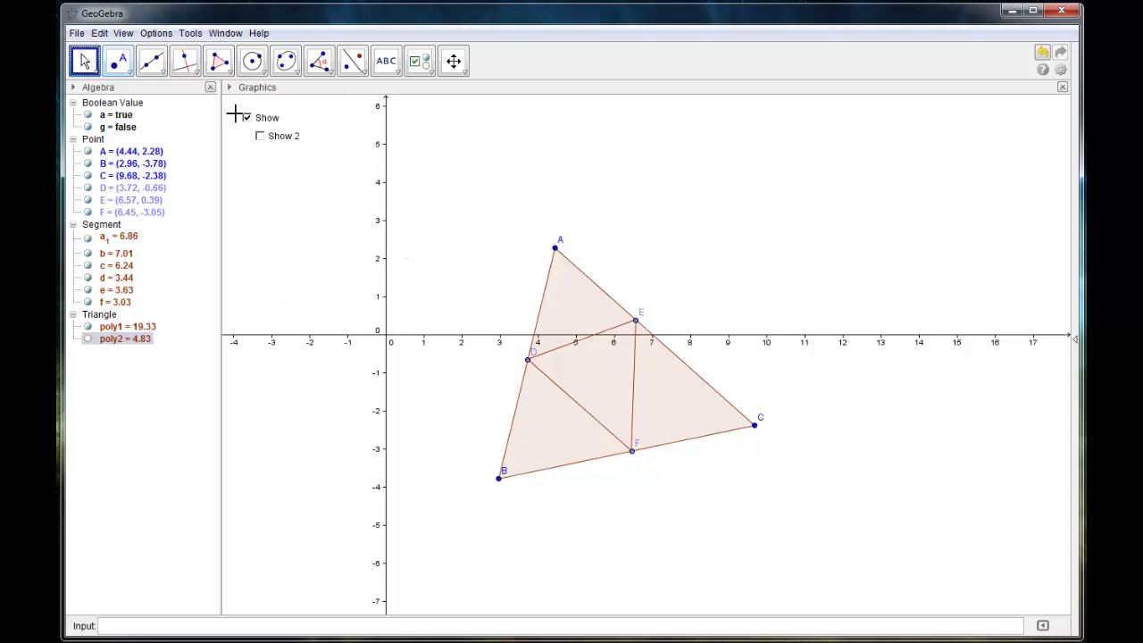
Toggle Show 2 off and on to test hiding DEF, leaving it checked.
left_click(260, 135)
left_click(258, 135)
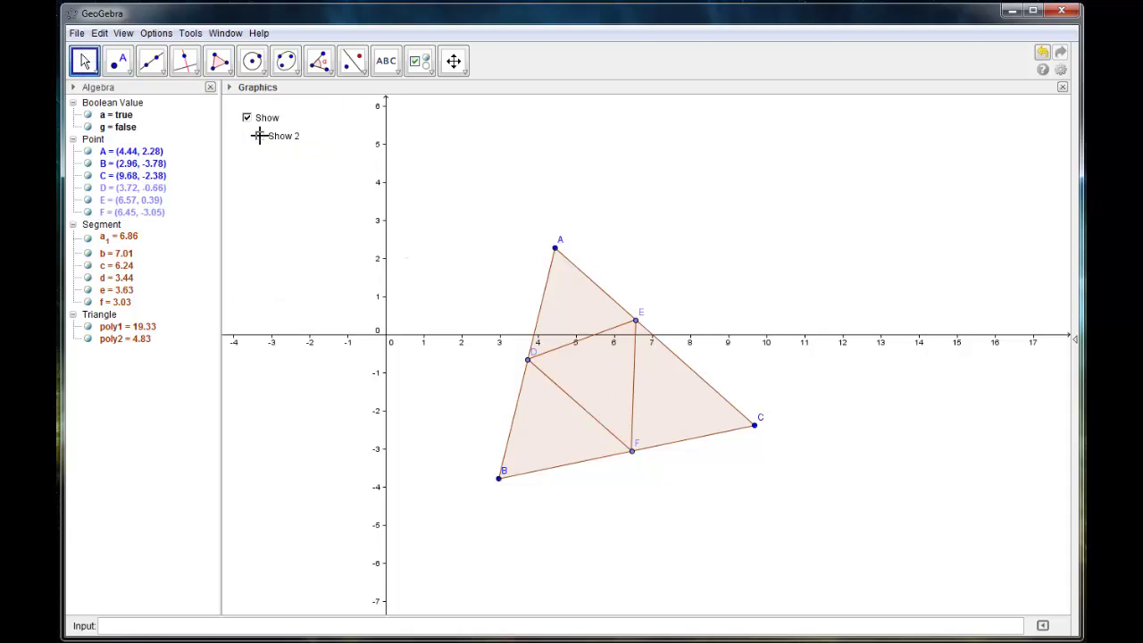
left_click(258, 135)
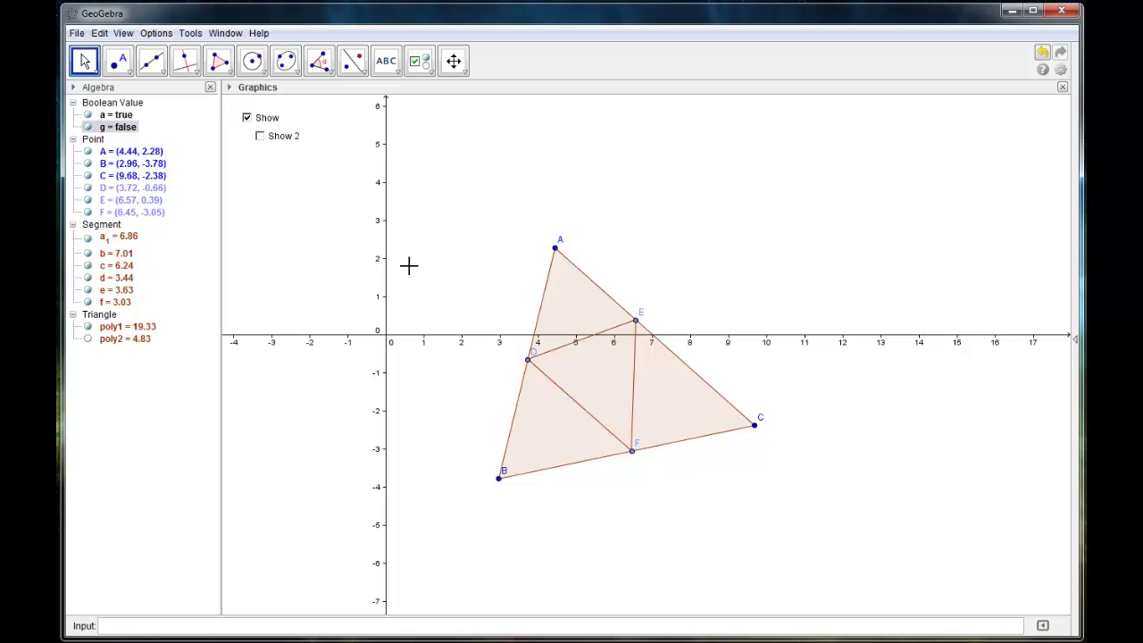
left_click(259, 138)
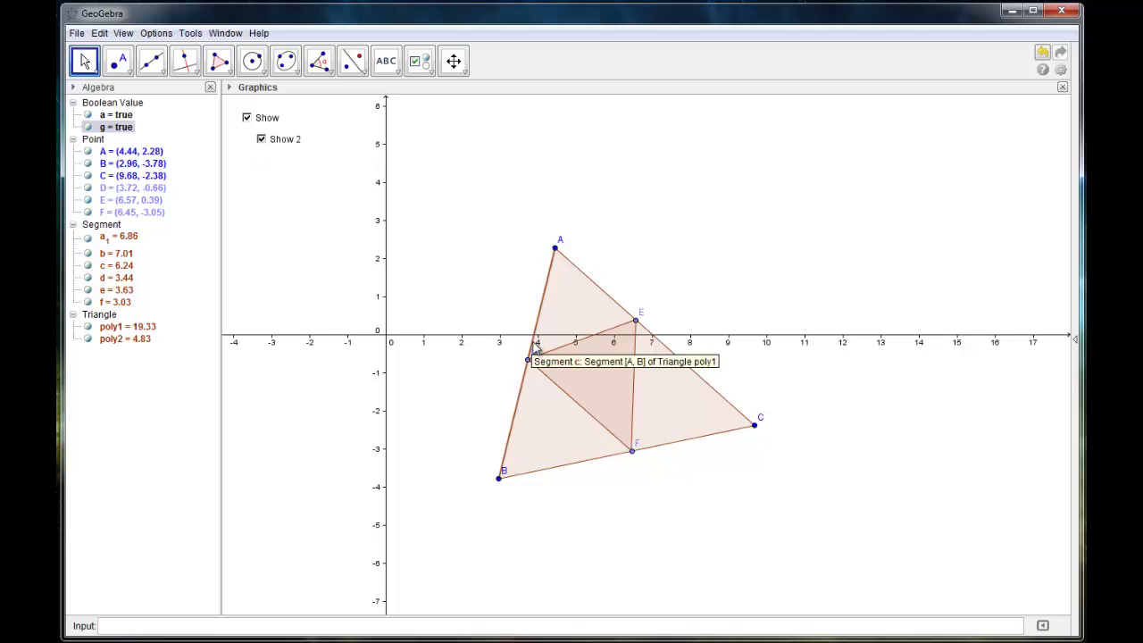
Toggle Show off and on twice, then retest Show 2, leaving both checked.
left_click(247, 118)
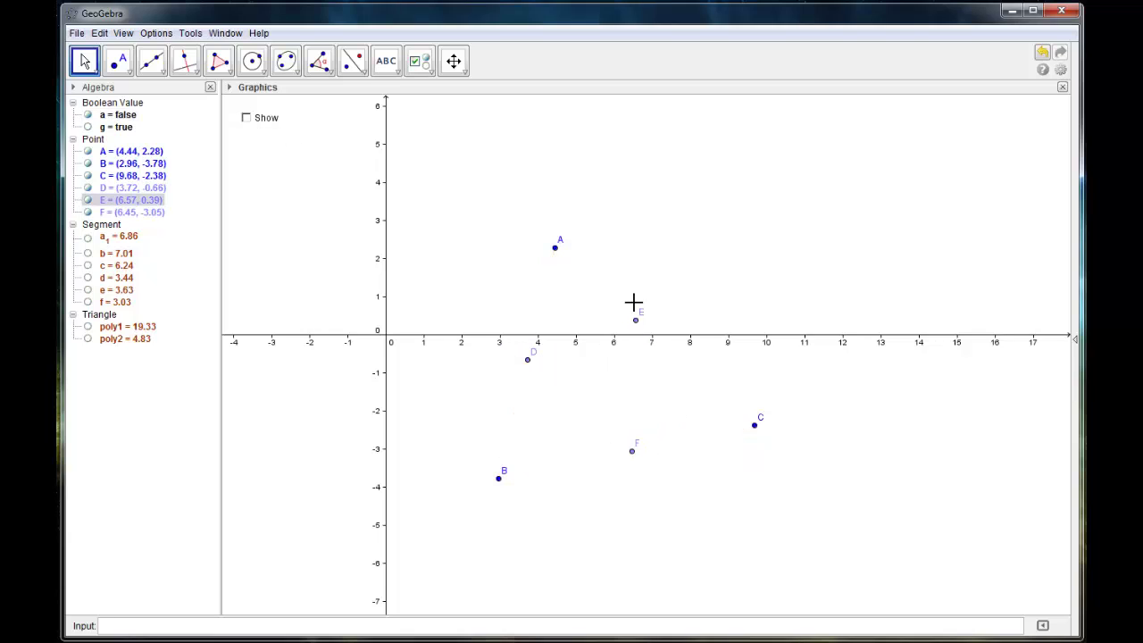
left_click(247, 117)
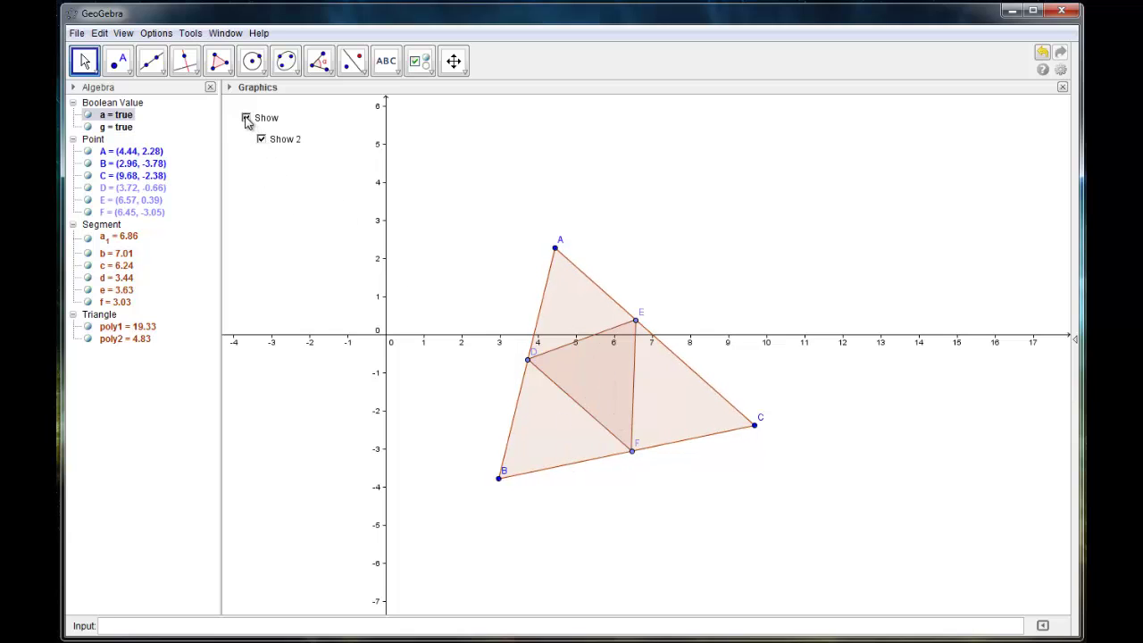
left_click(246, 118)
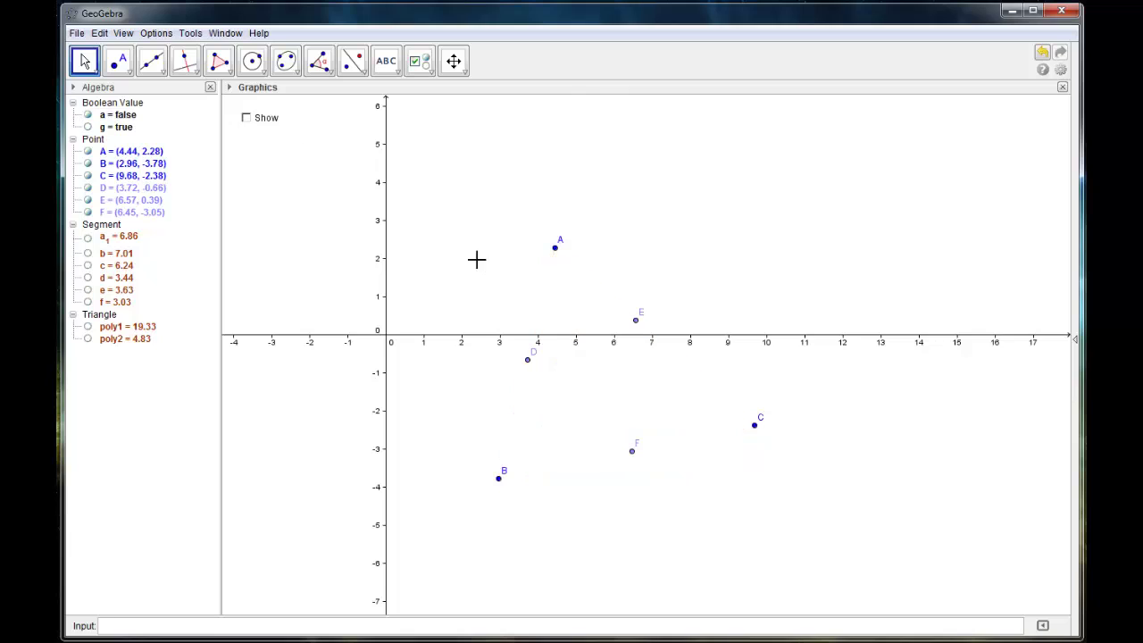
left_click(247, 119)
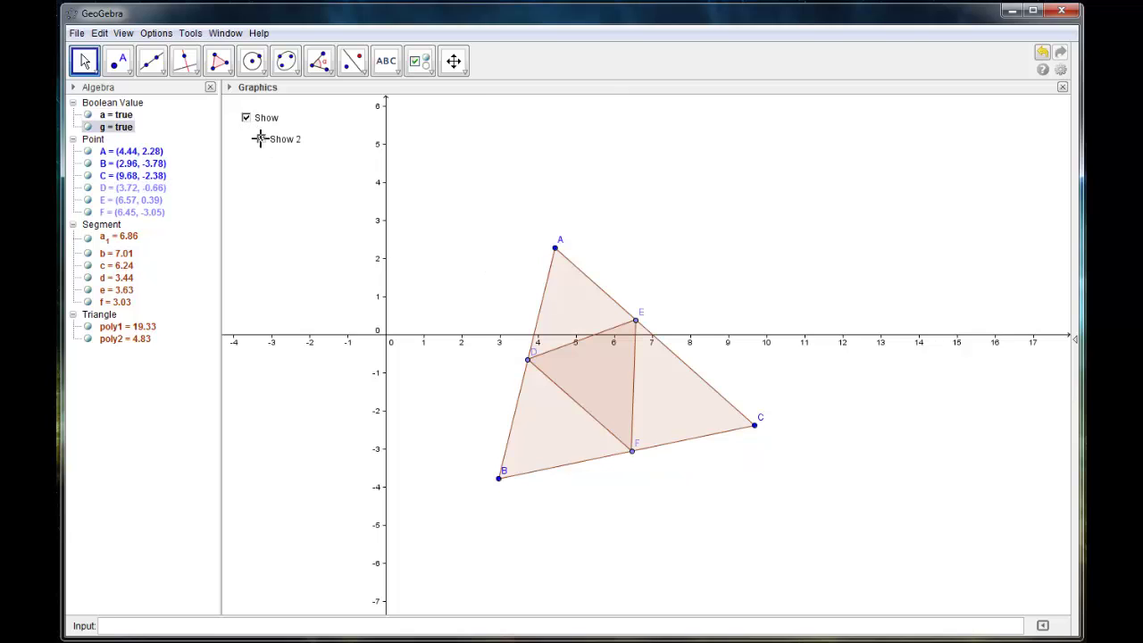
left_click(258, 138)
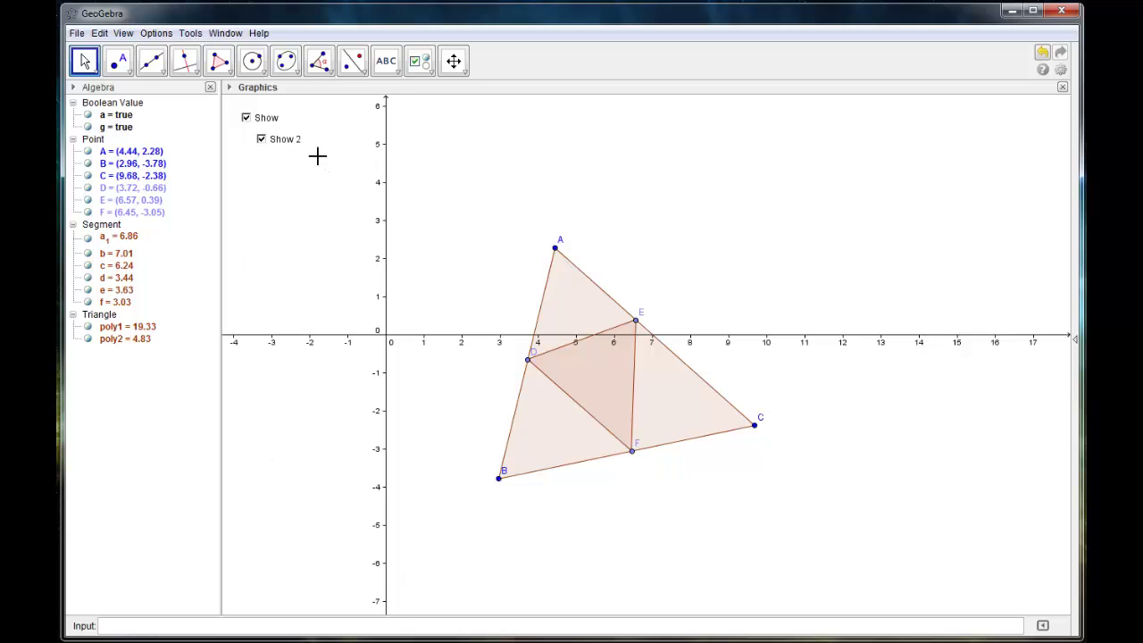
In poly1's Object Properties, set its green dynamic colour to 0.
right_click(592, 376)
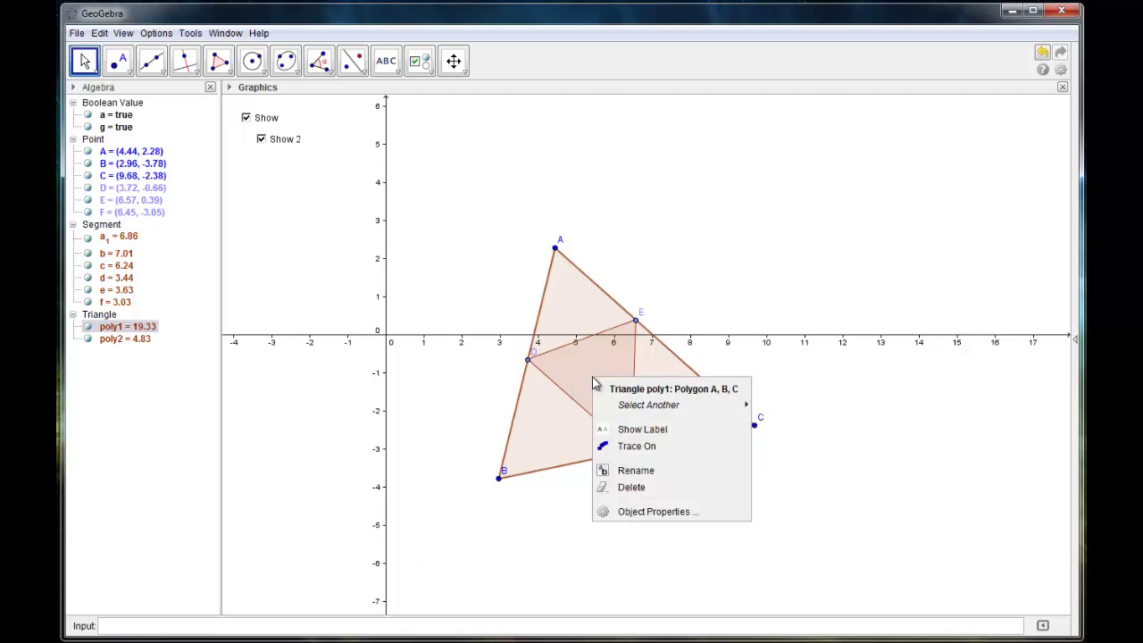
left_click(683, 512)
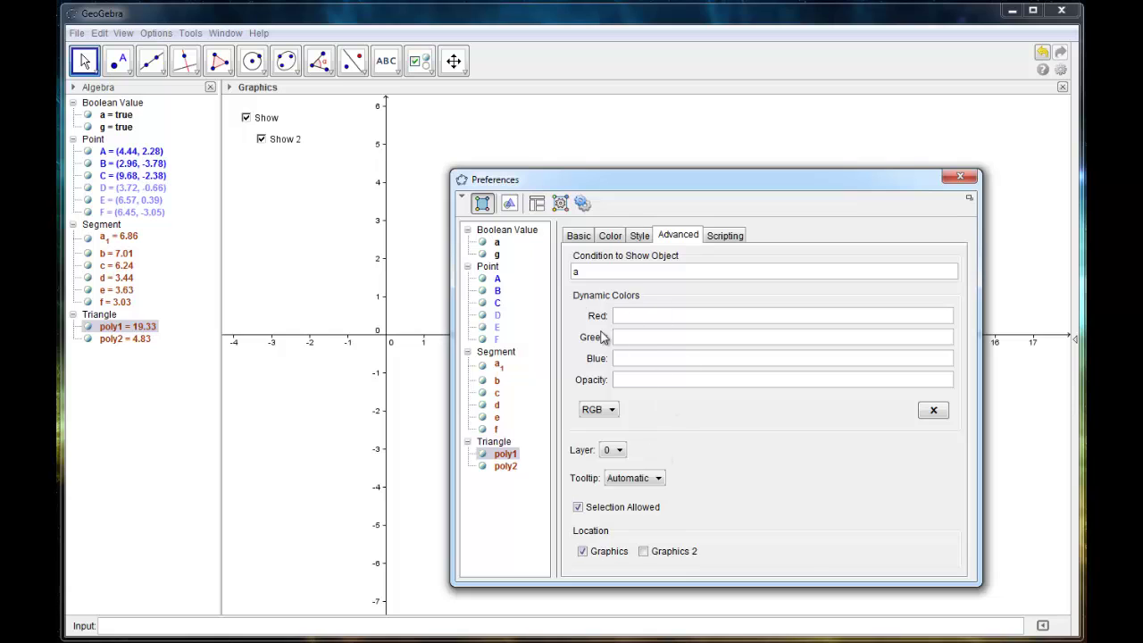
mouse_move(567, 179)
left_mouse_down()
mouse_move(651, 380)
mouse_move(560, 151)
left_mouse_up()
left_click(611, 300)
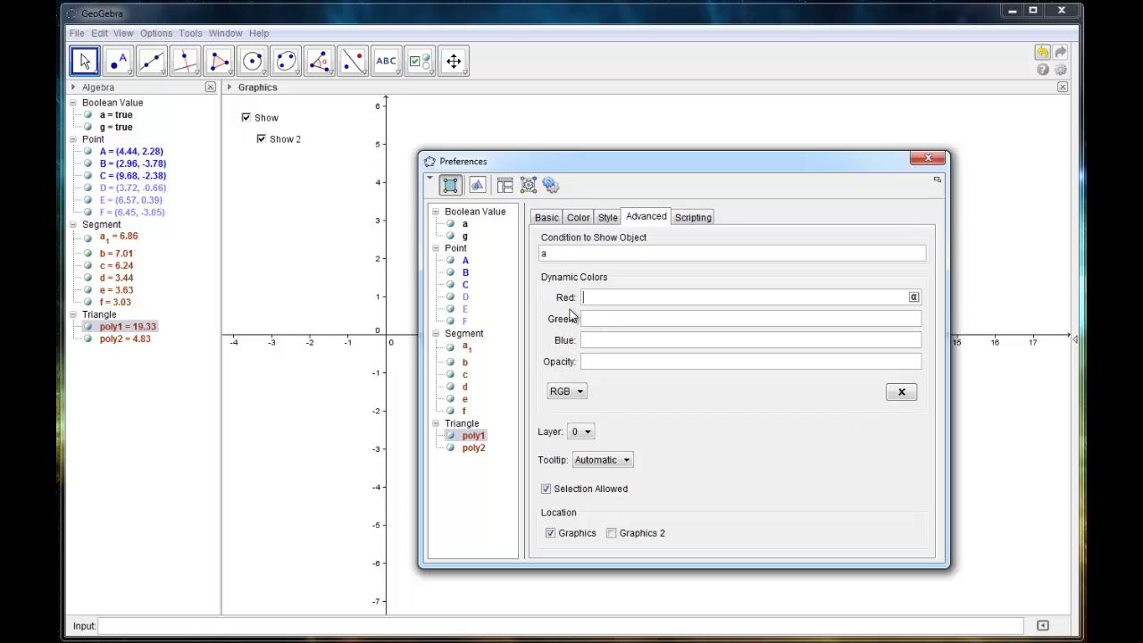
left_click_drag(572, 169, 582, 218)
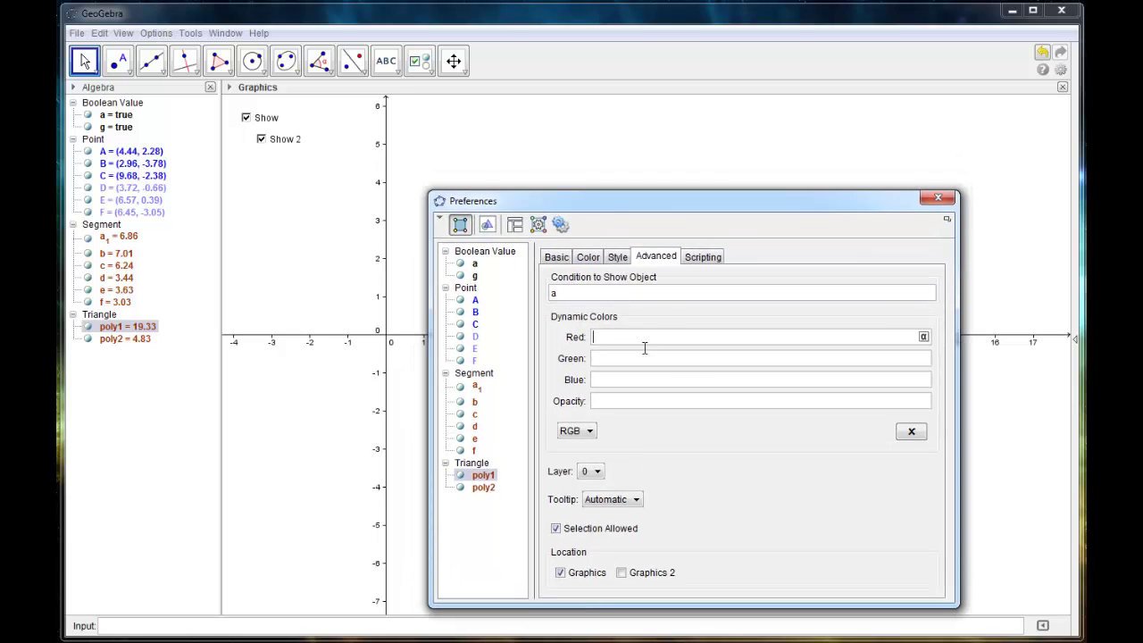
left_click(626, 358)
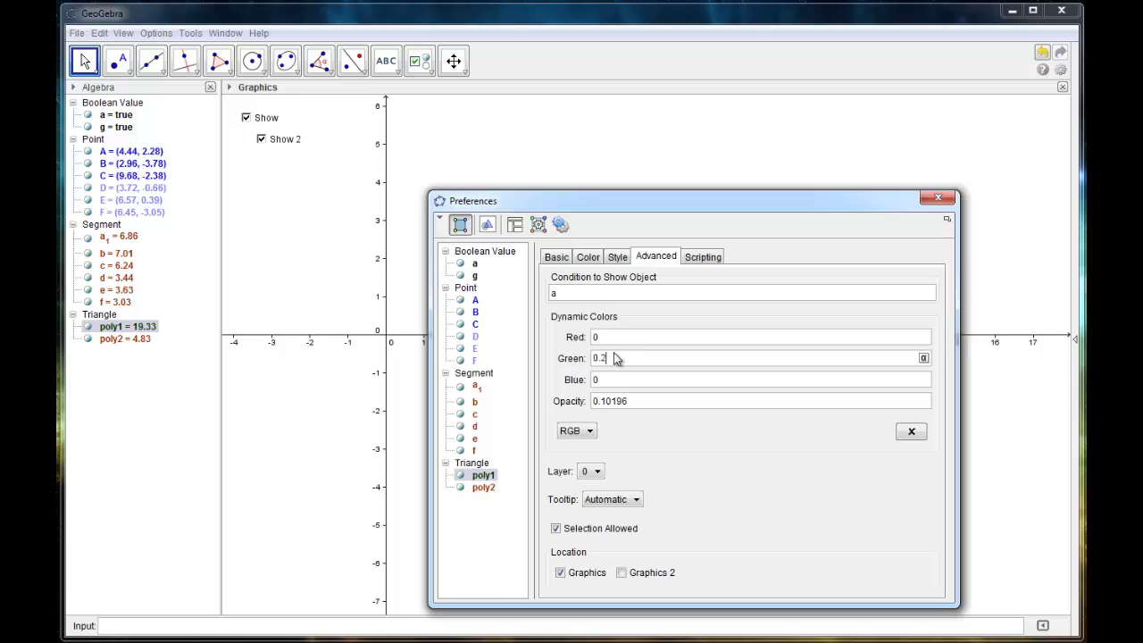
type("0")
key("Return")
Try poly1 dynamic colours Red 1, Green 1, Blue 1 and preview the fill.
double_click(596, 338)
type("1")
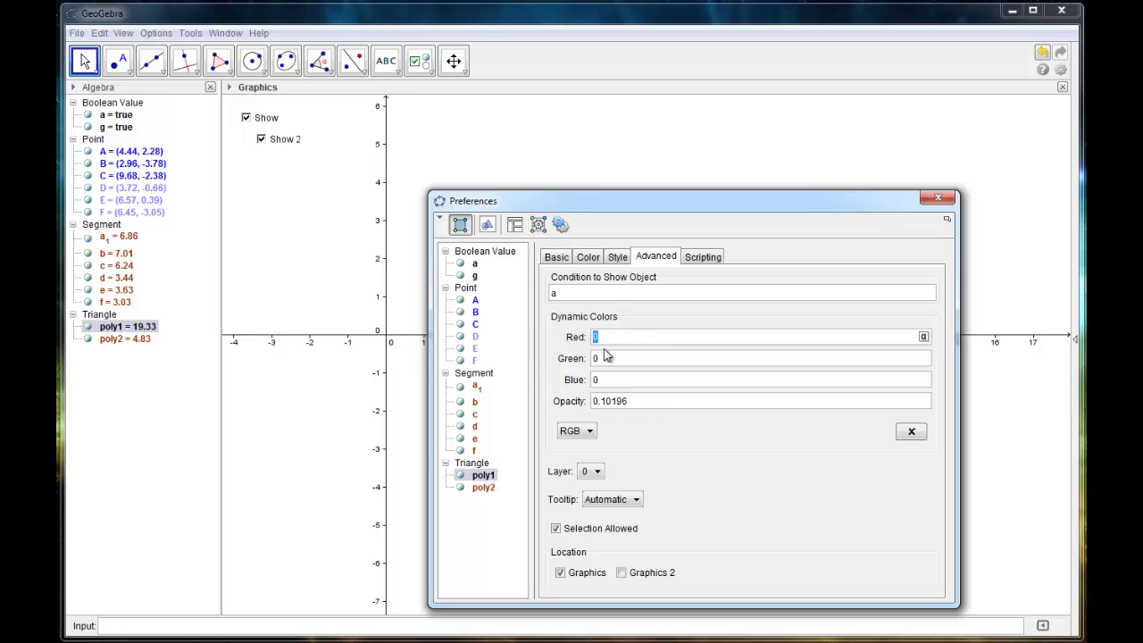
double_click(596, 358)
type("1")
double_click(598, 379)
type("1")
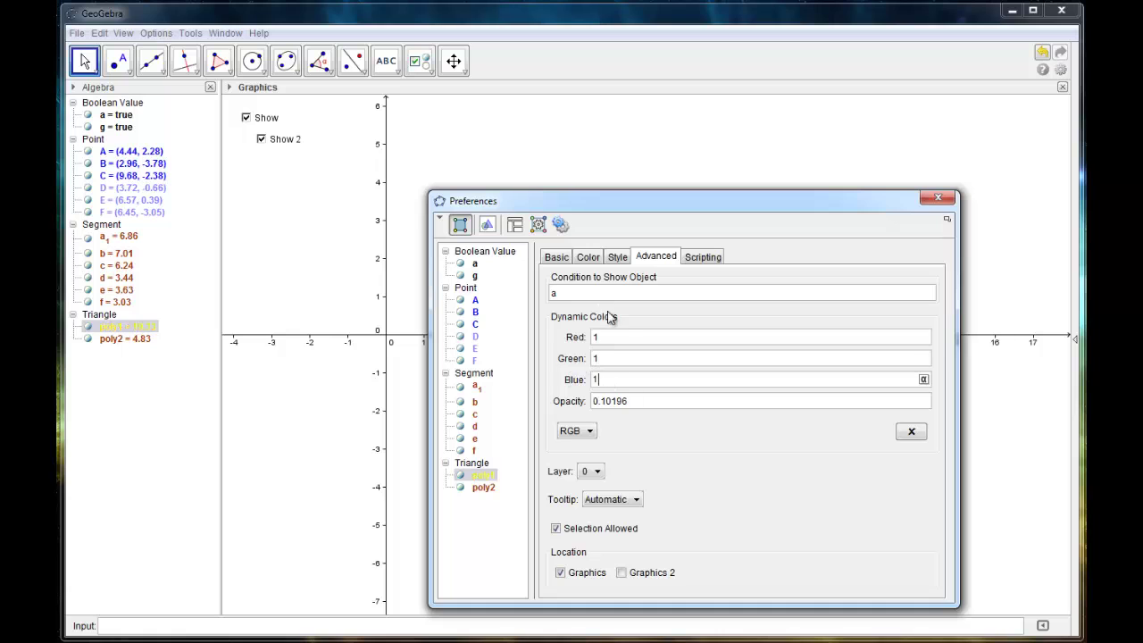
left_click_drag(629, 204, 872, 369)
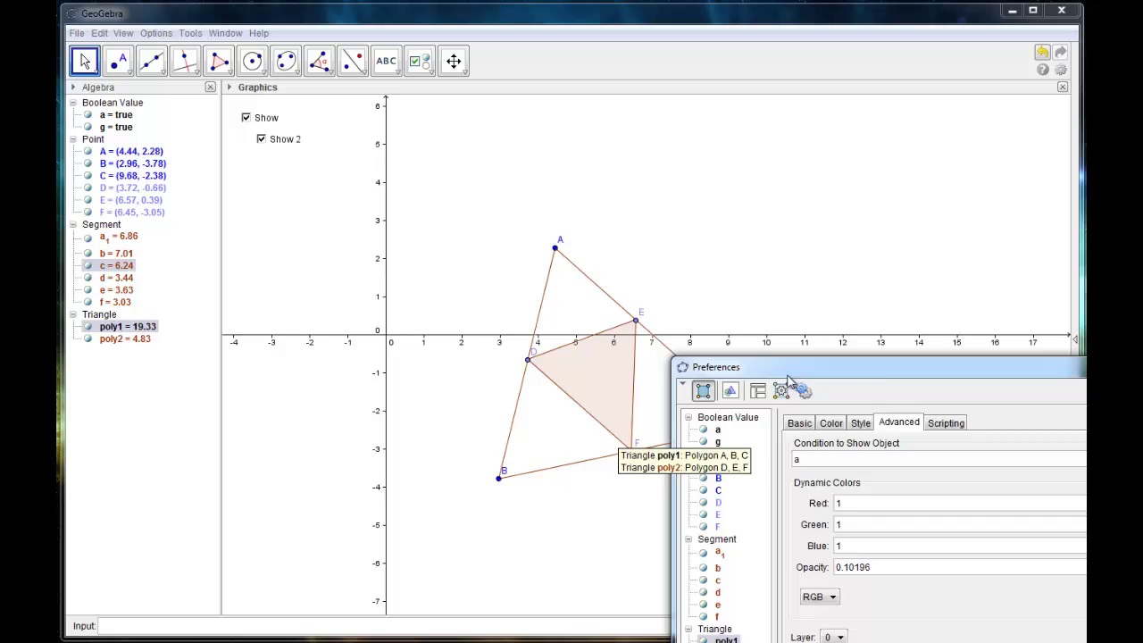
mouse_move(897, 366)
left_mouse_down()
mouse_move(652, 144)
mouse_move(678, 110)
left_mouse_up()
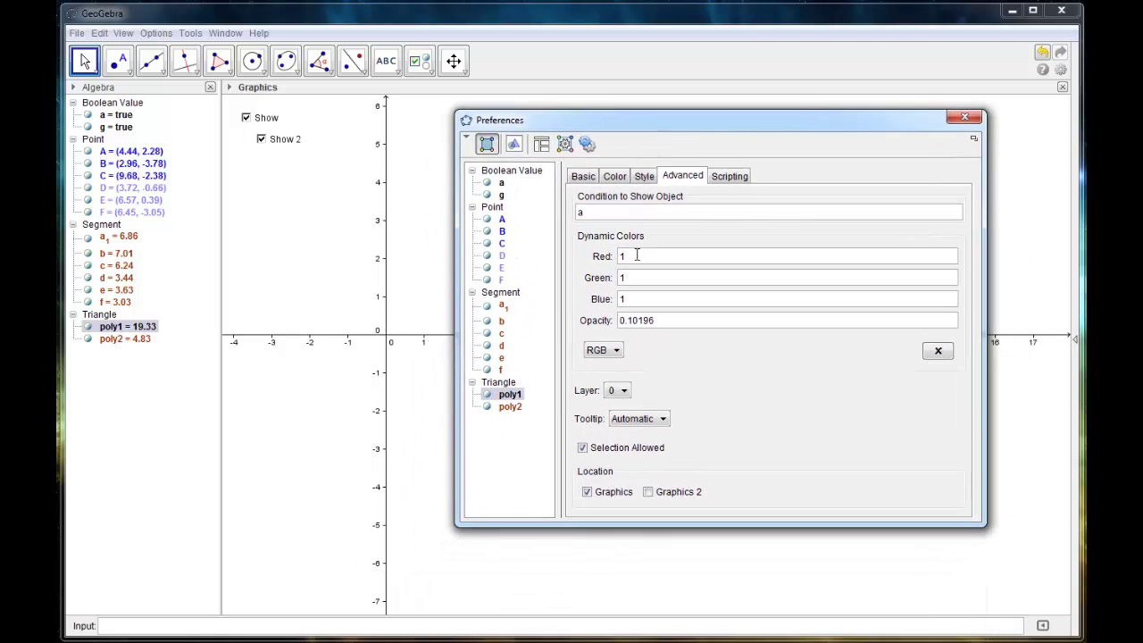
Set poly1's red and green dynamic colours back to 0 for a faint grey fill.
double_click(635, 255)
type("0")
left_click(623, 179)
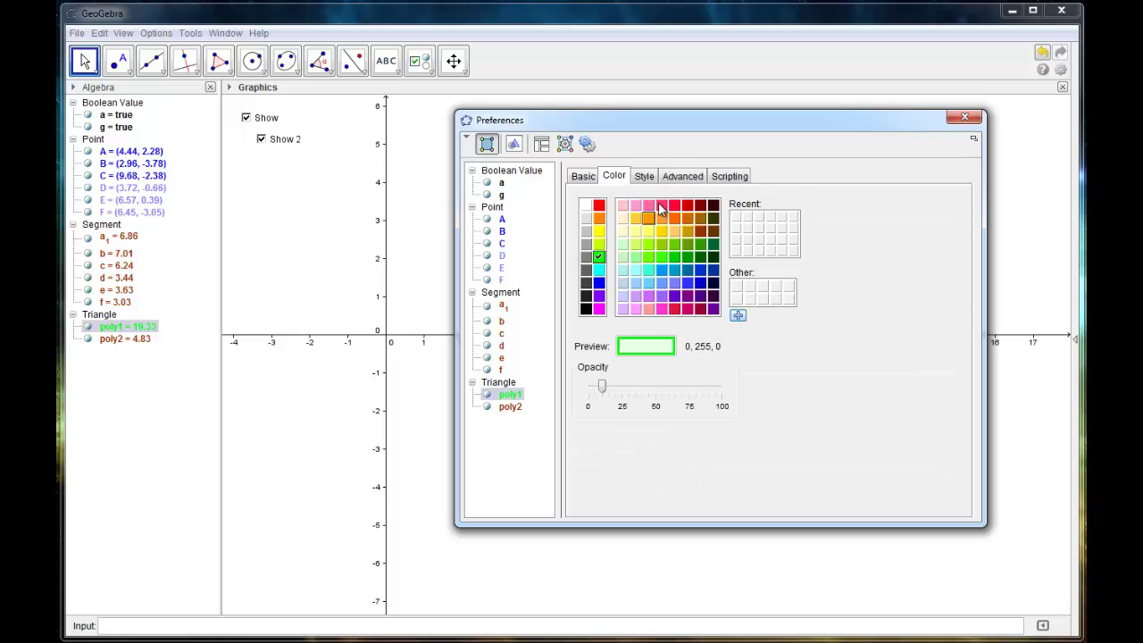
left_click(681, 177)
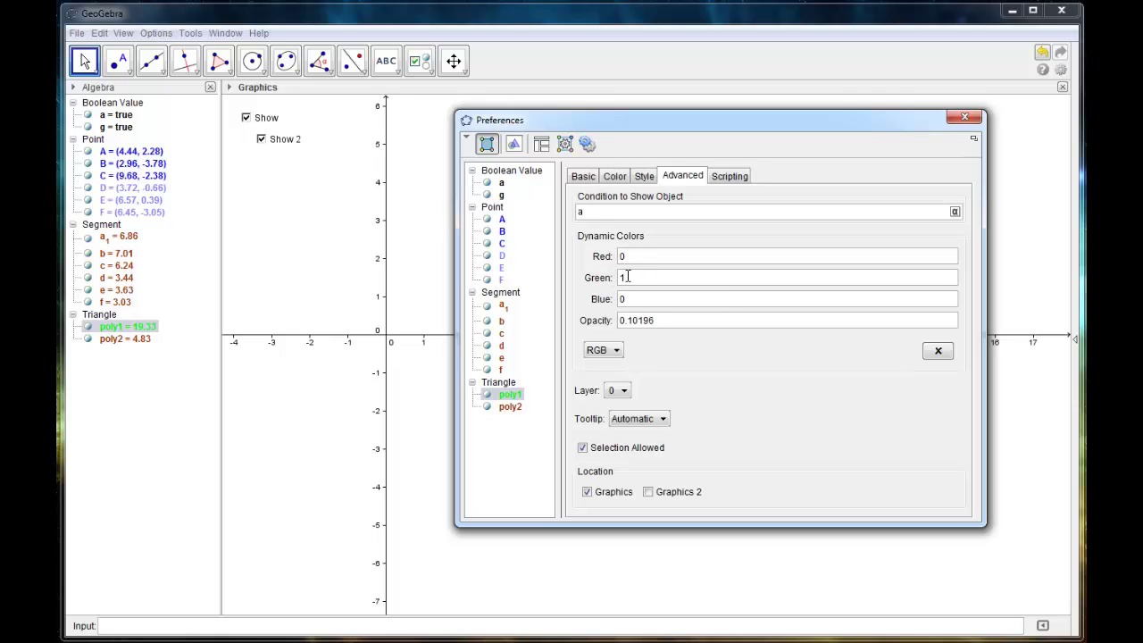
left_click(627, 277)
type("0")
key("Return")
Create a vertical slider h with Min 1, Max 3 and Increment 1.
left_click(964, 117)
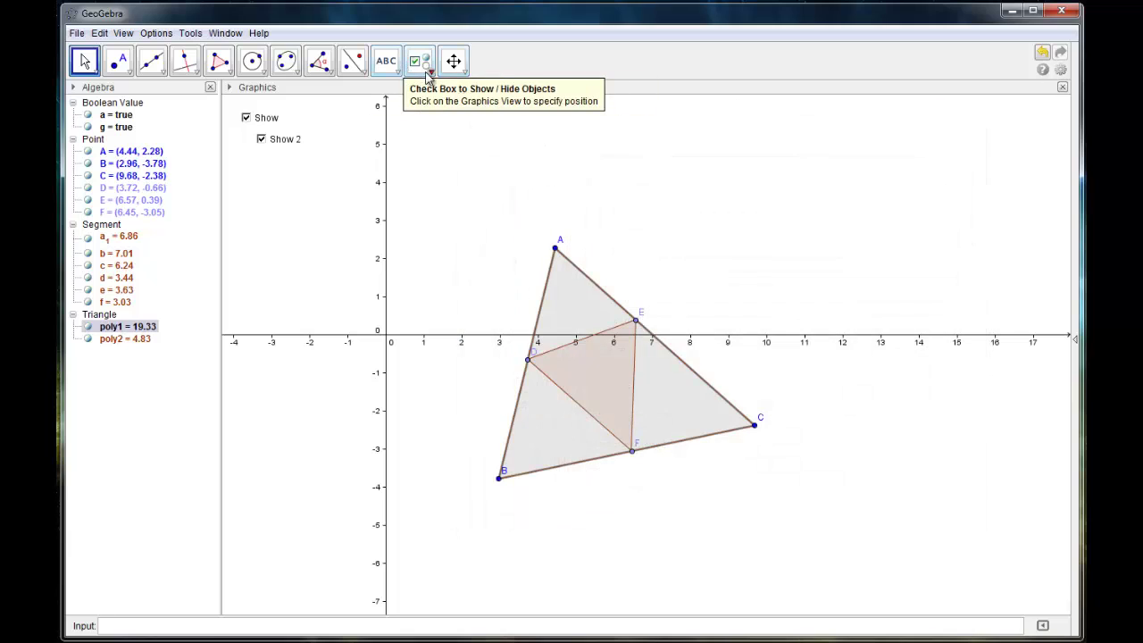
left_click(400, 73)
left_click(433, 95)
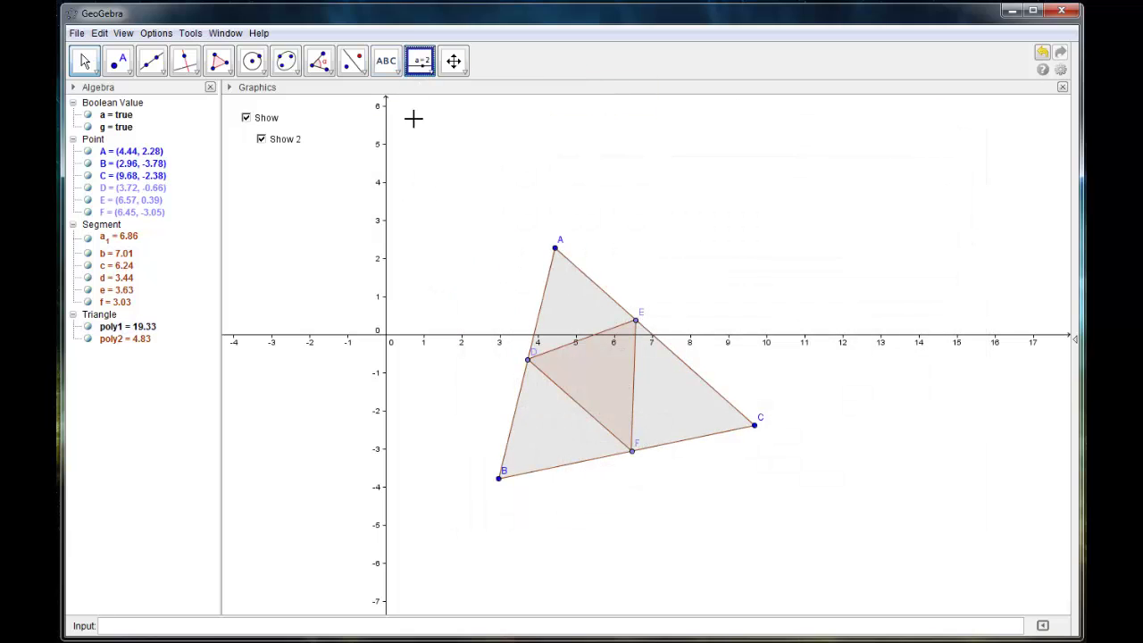
left_click(244, 177)
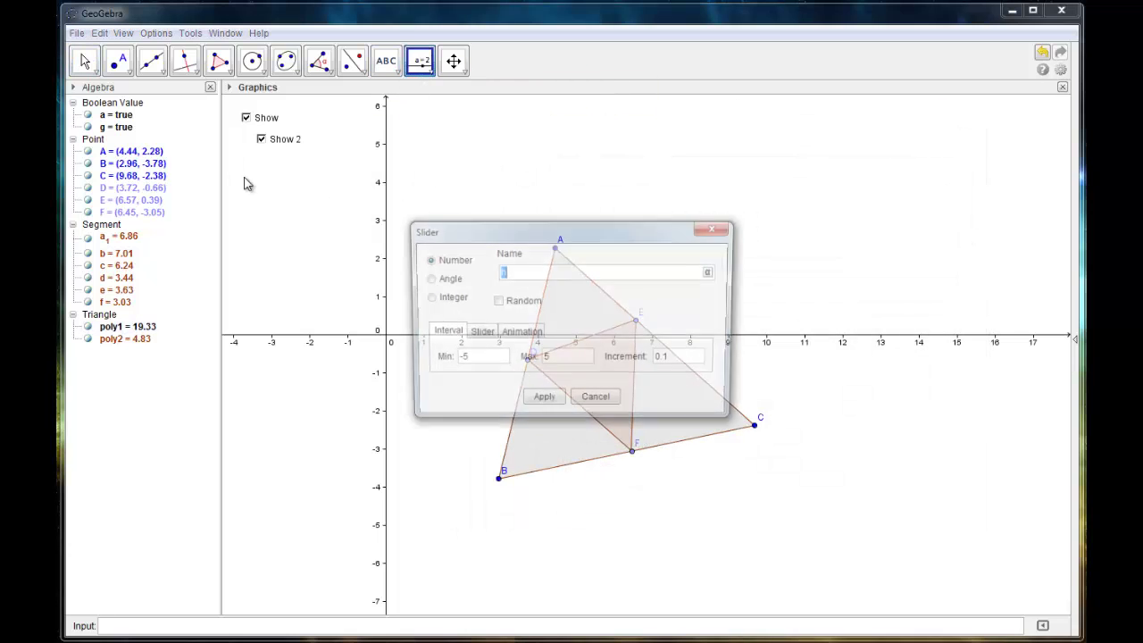
left_click(473, 363)
type("1")
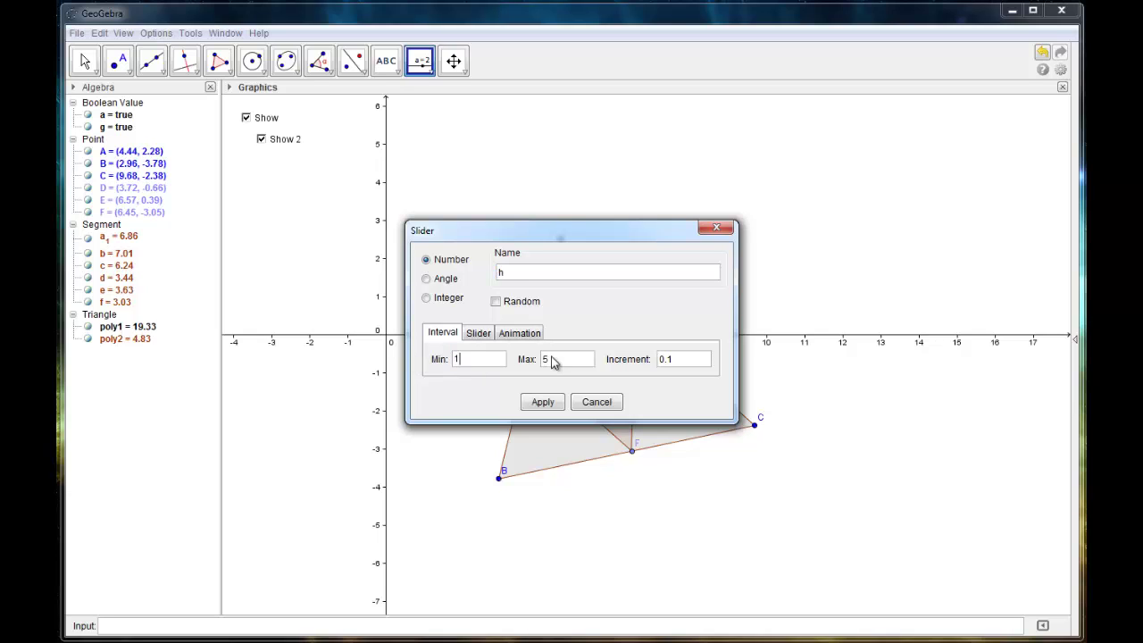
double_click(551, 359)
type("3")
type("1")
left_click(504, 335)
left_click(503, 359)
left_click(493, 386)
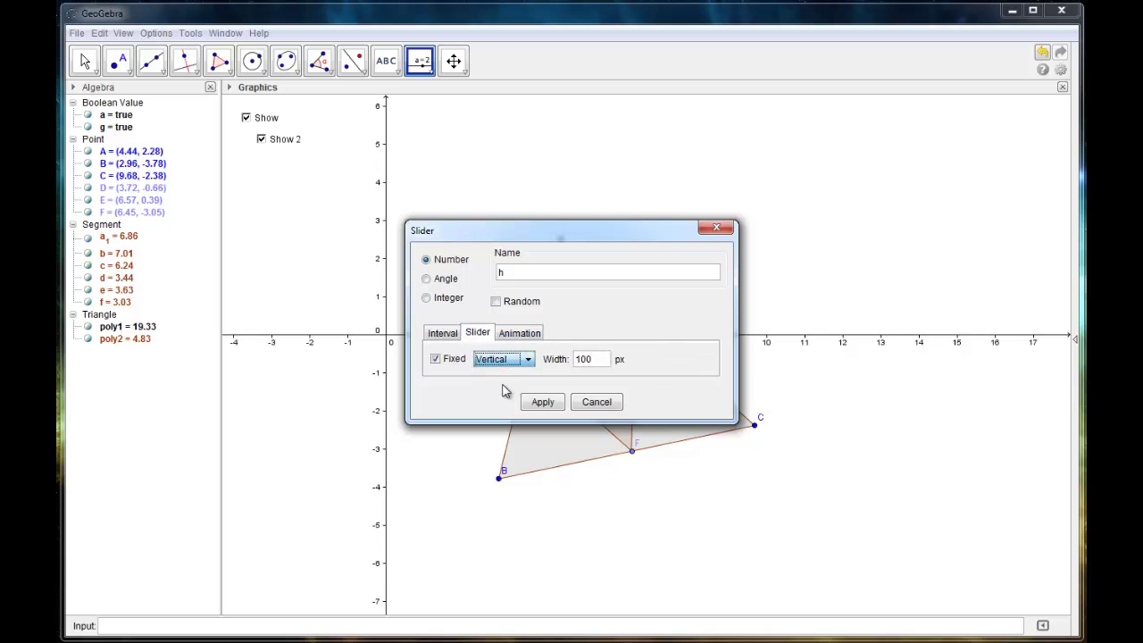
left_click(542, 402)
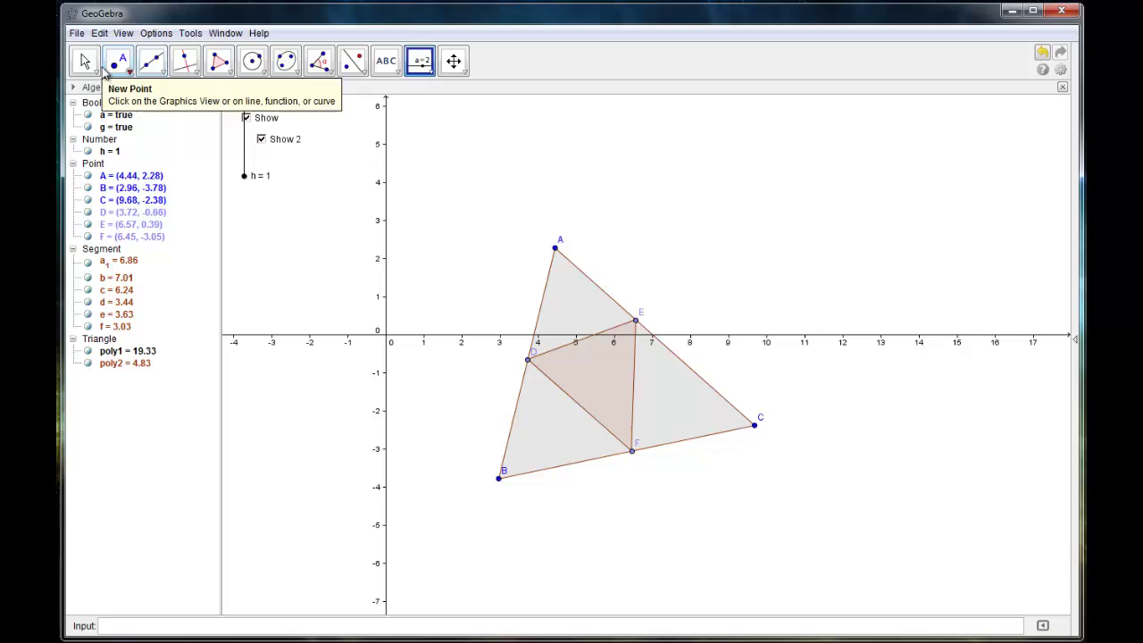
Pan the view slightly and drag slider h to test its values.
left_click(85, 60)
mouse_move(243, 146)
left_mouse_down()
mouse_move(265, 270)
mouse_move(257, 211)
left_mouse_up()
left_click(256, 273)
mouse_move(257, 274)
left_mouse_down()
mouse_move(252, 209)
mouse_move(255, 276)
left_mouse_up()
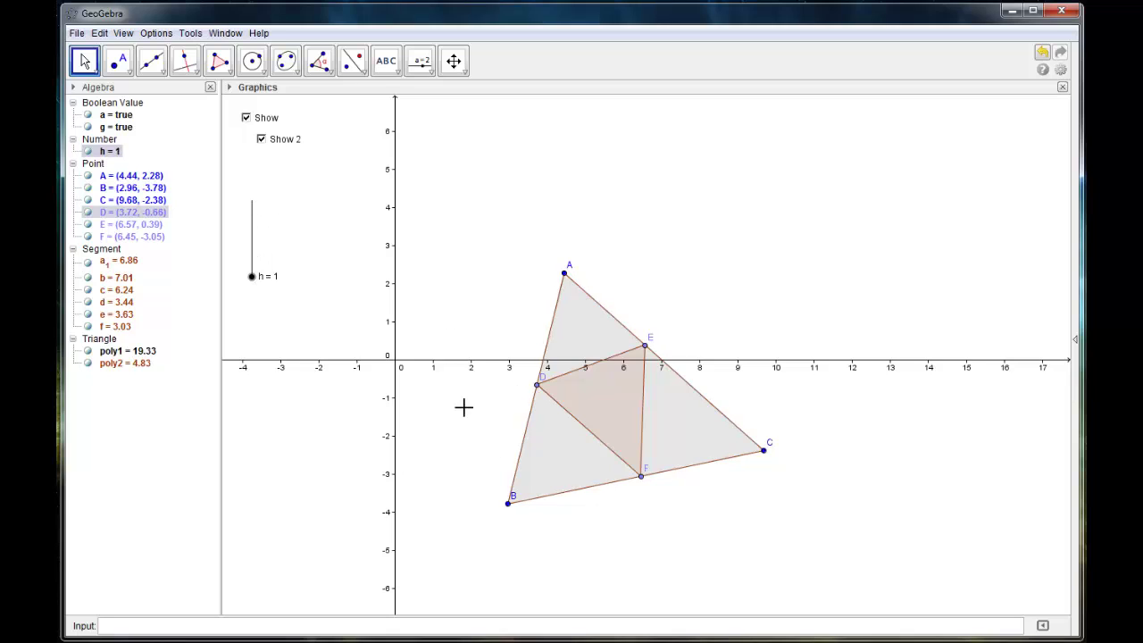
Reset h to 1 and enter If[h ≟ 1, 1, 0] as poly1's red dynamic colour.
left_click(464, 403)
left_click(113, 352)
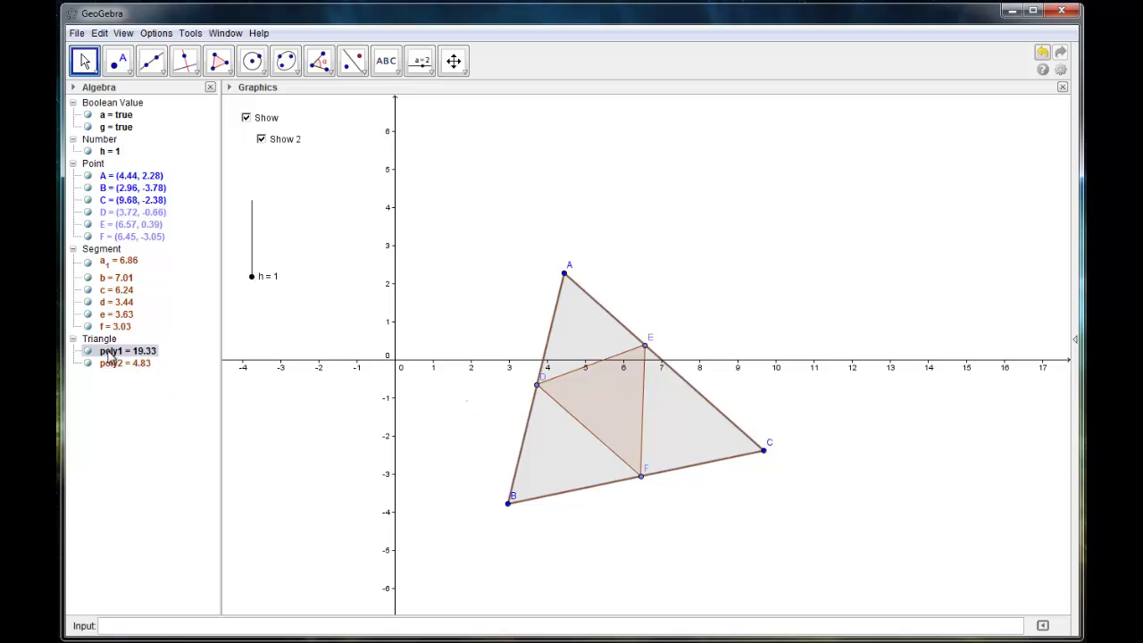
right_click(110, 353)
left_click(170, 471)
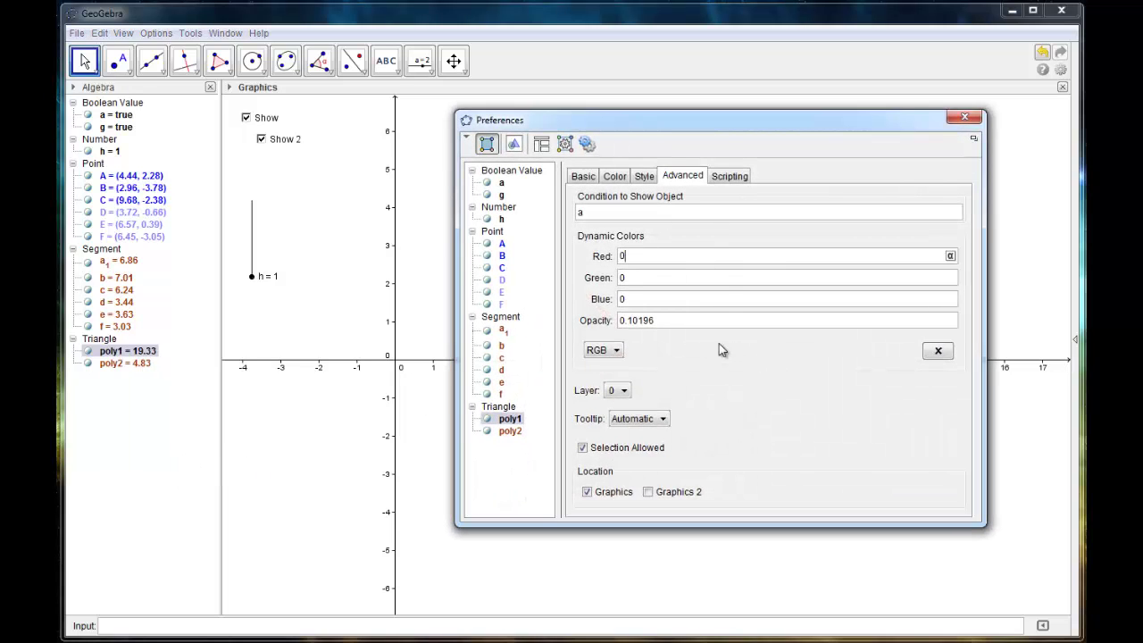
left_click(671, 320)
double_click(635, 320)
left_click(639, 256)
left_click(664, 278)
Copy the red expression into Green as If[h ≟ 2, 1, 0].
left_click_drag(686, 256, 627, 254)
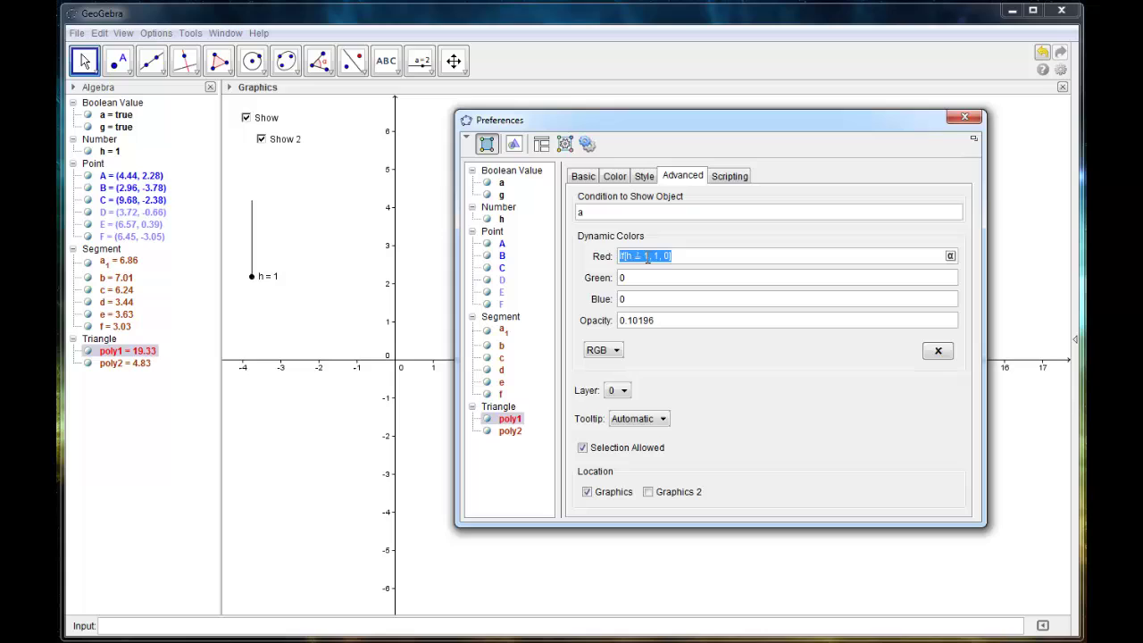
left_click(641, 279)
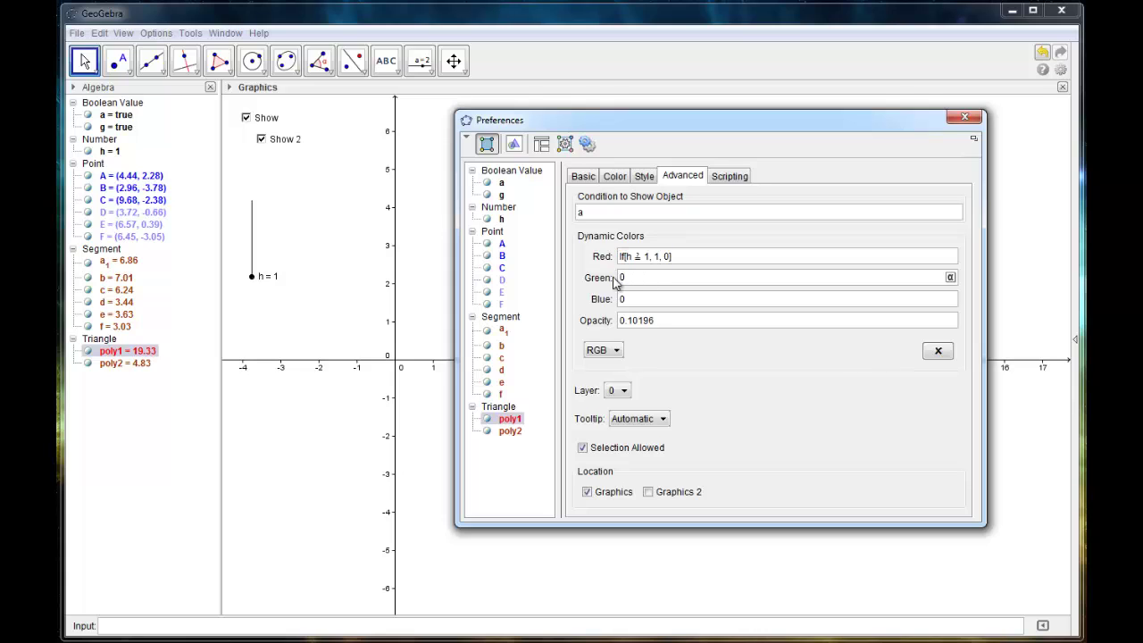
double_click(623, 277)
type("If[h ≟ 1, 1, 0]")
key("Return")
Paste the expression into Blue as If[h ≟ 3, 1, 0].
double_click(623, 299)
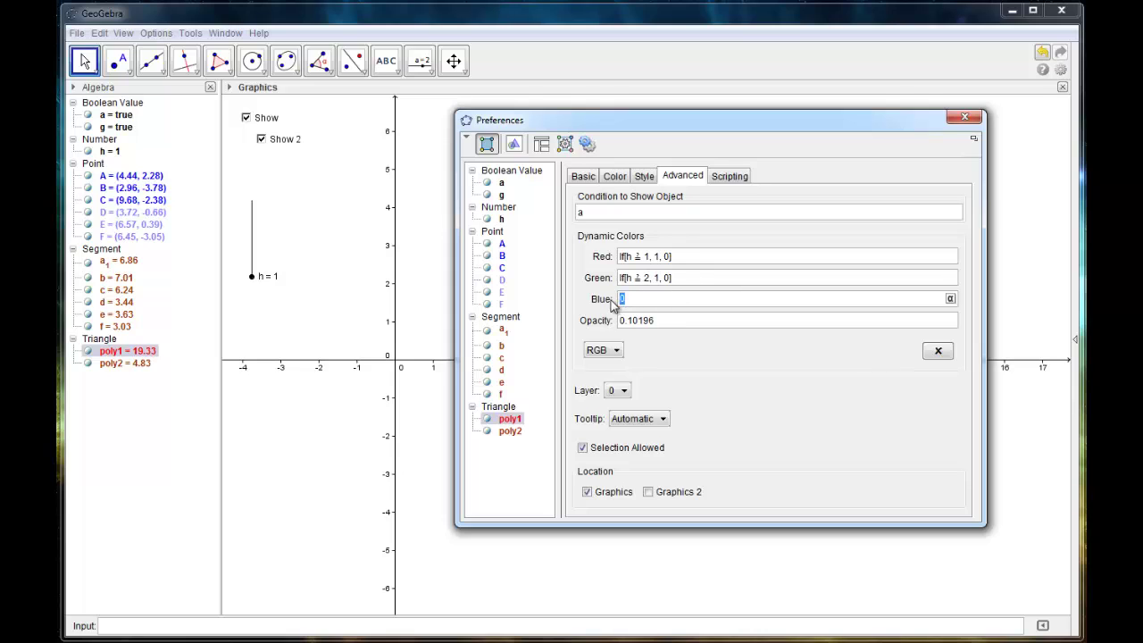
key("ctrl+v")
key("BackSpace")
key("Return")
left_click(252, 276)
left_click(150, 354)
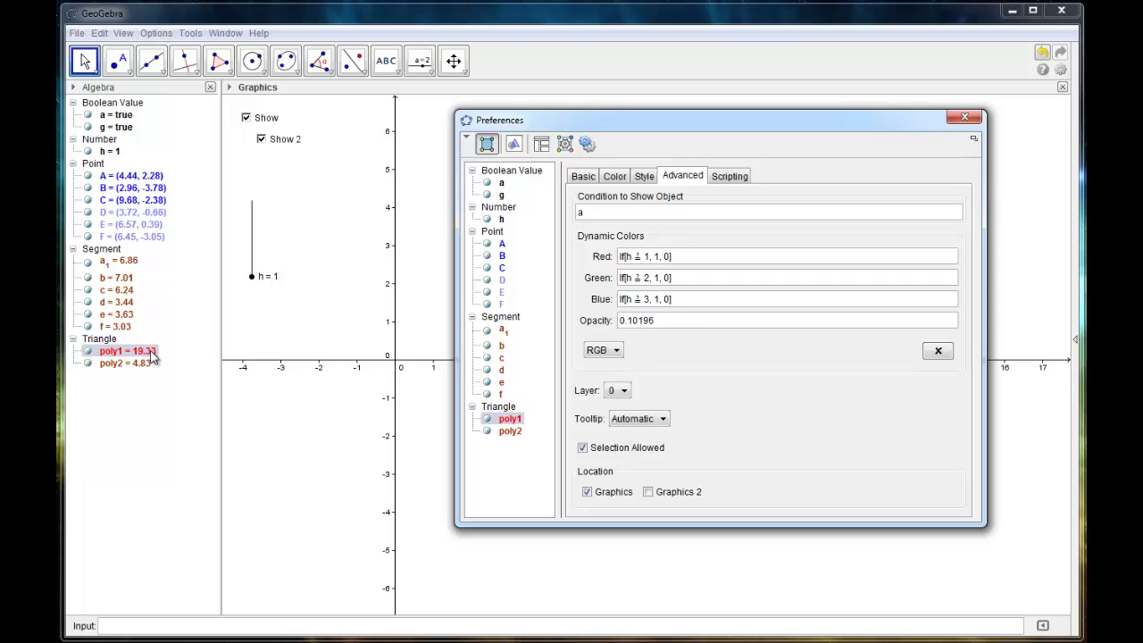
Drag slider h through 2, 3 and back to 1 to test poly1's colours.
left_click(964, 117)
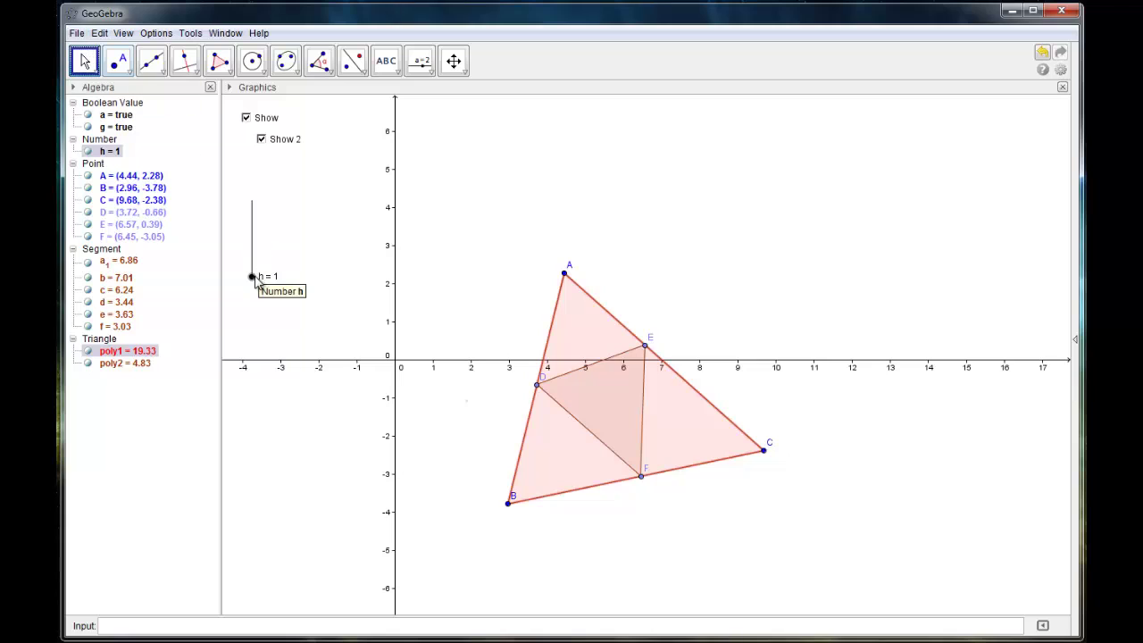
mouse_move(252, 277)
left_mouse_down()
mouse_move(252, 200)
mouse_move(258, 316)
mouse_move(251, 200)
left_mouse_up()
left_click_drag(255, 244, 251, 277)
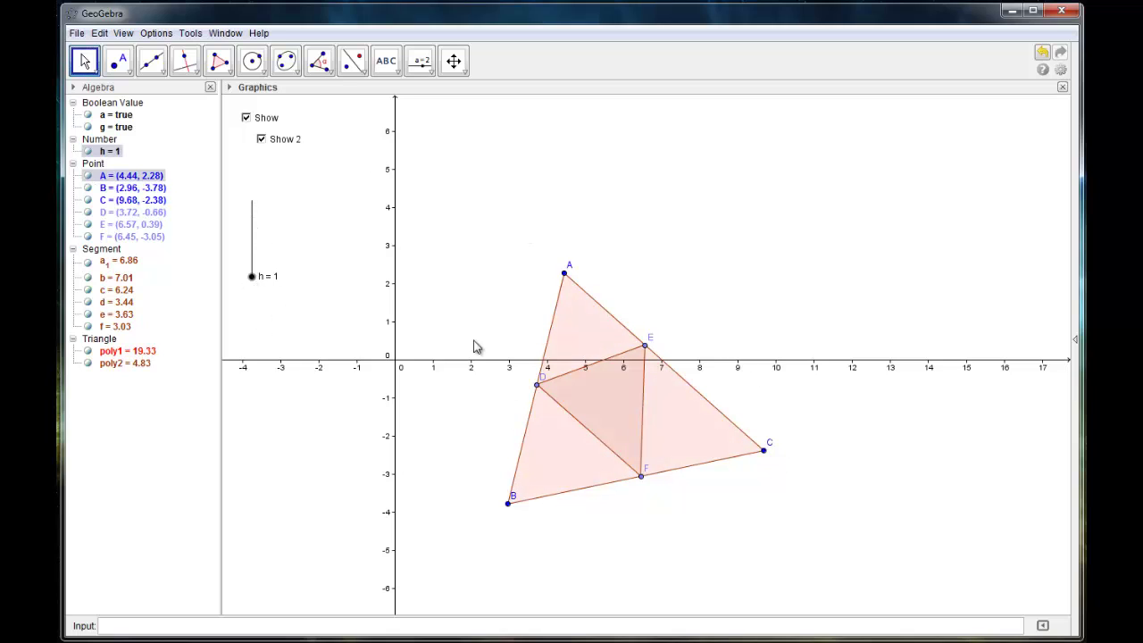
Create horizontal slider i from 0 to 100 in steps of 1, placed below h.
left_click(426, 66)
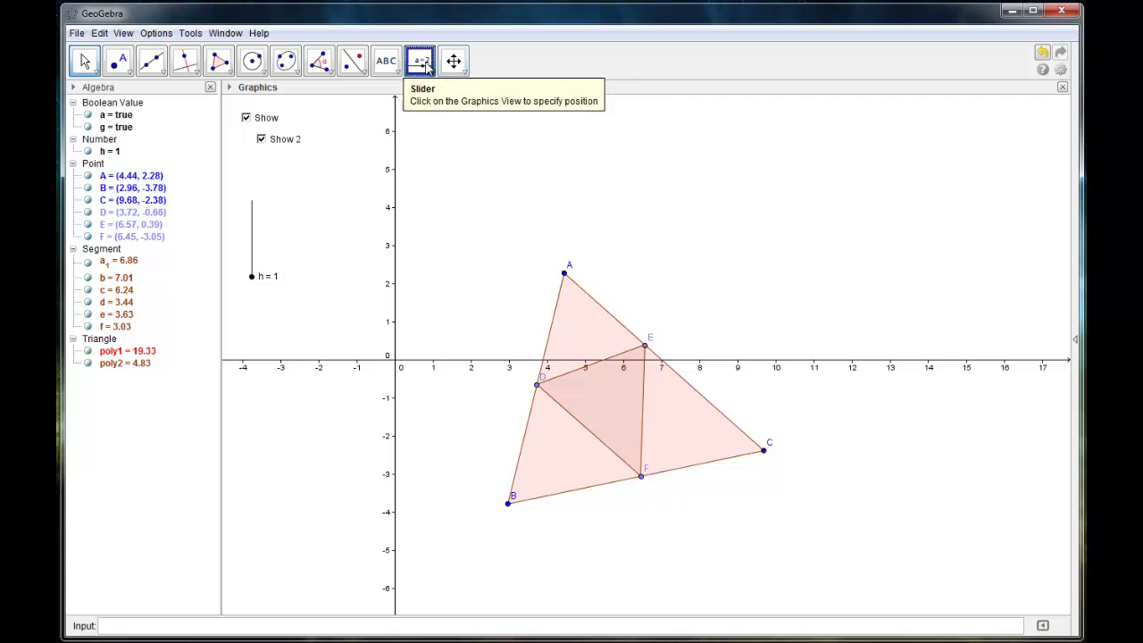
left_click(310, 277)
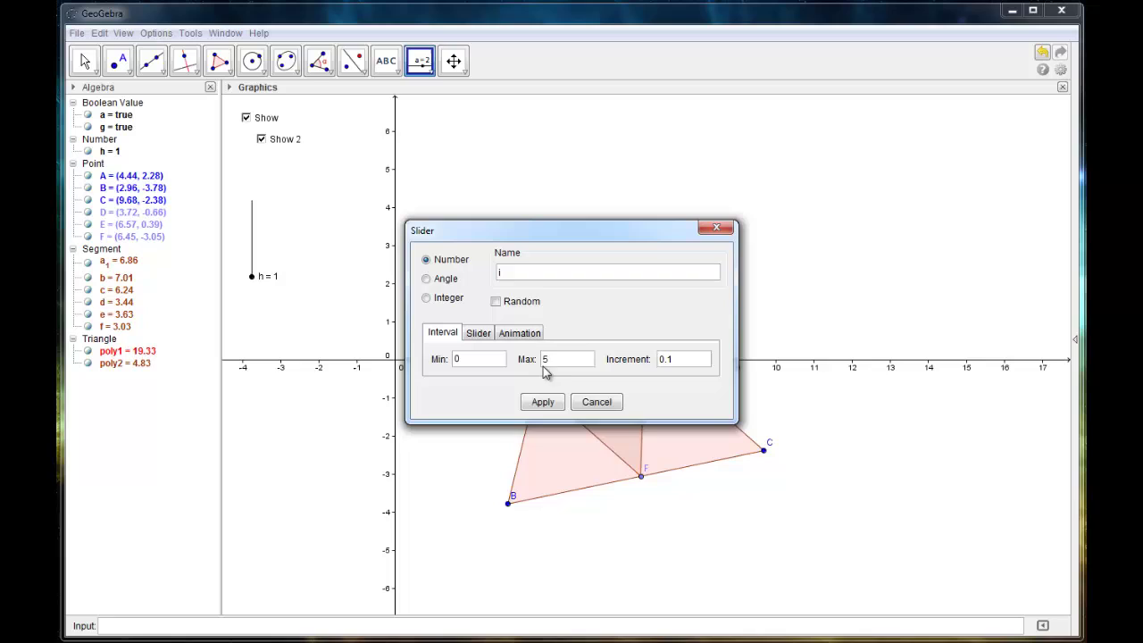
left_click(569, 363)
left_click(687, 361)
left_click(543, 402)
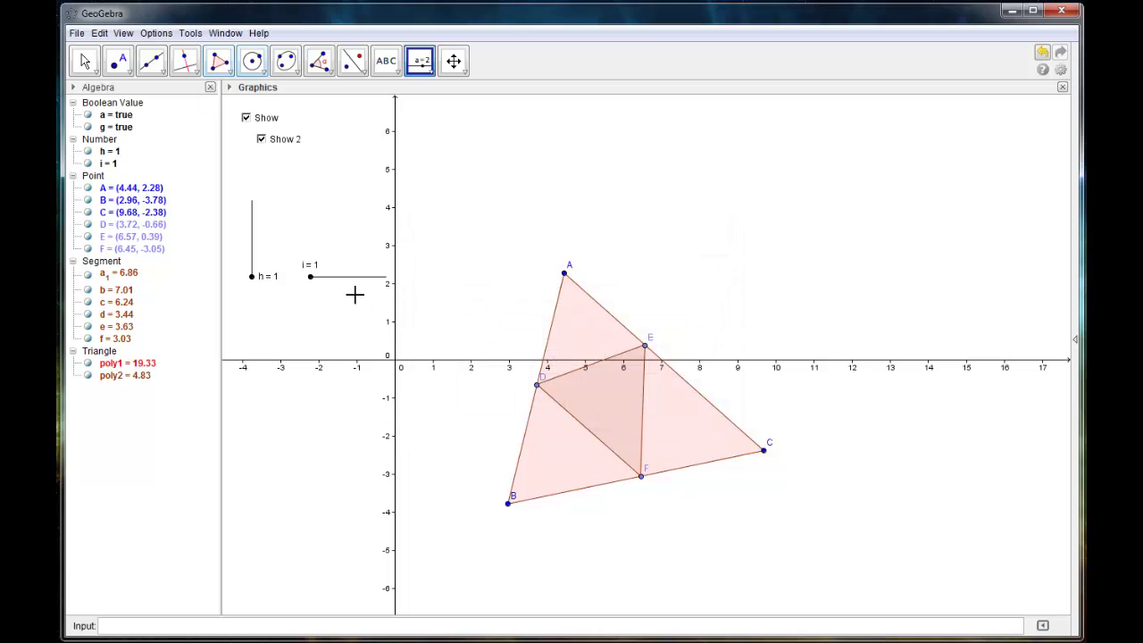
left_click_drag(336, 285, 280, 325)
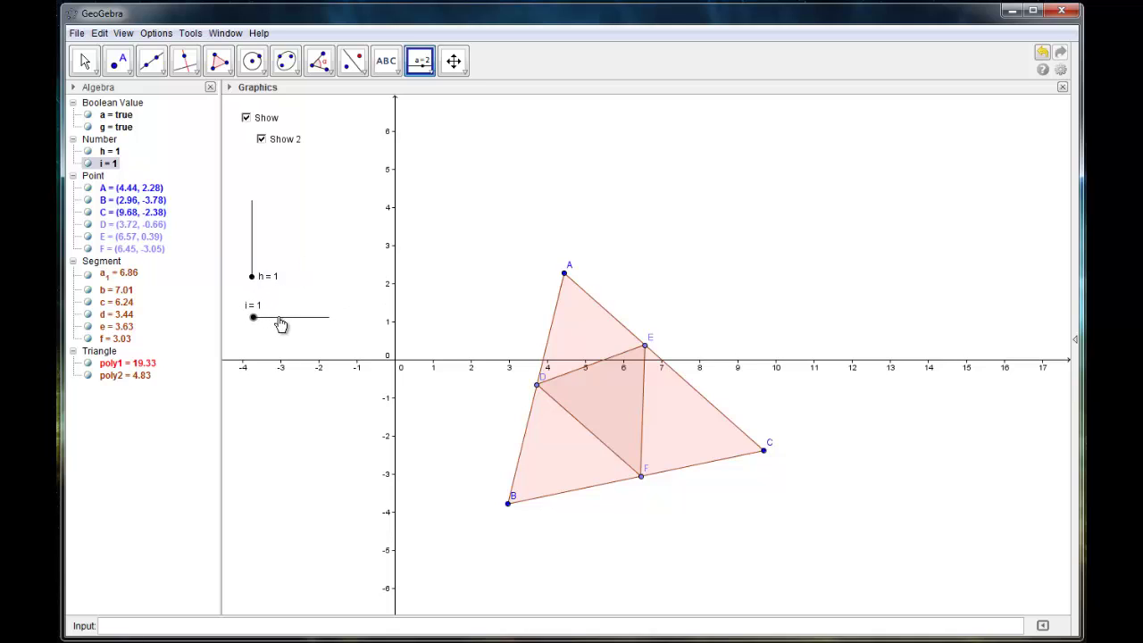
Replace poly1's fixed opacity with i/100 so slider i controls it.
right_click(141, 370)
left_click(219, 483)
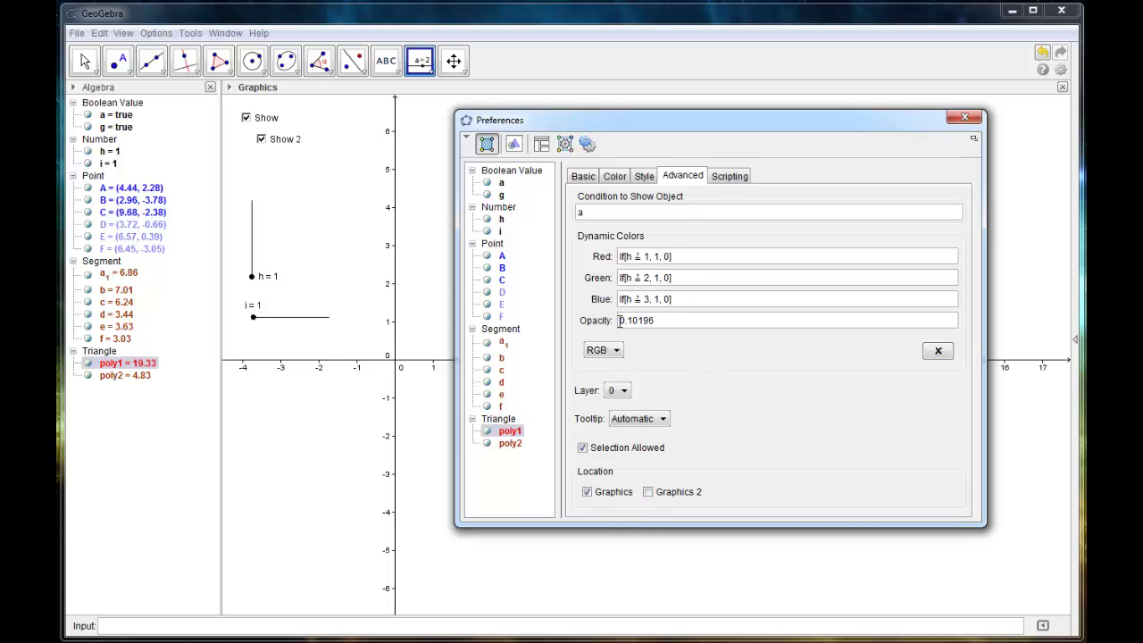
left_click(660, 320)
left_click_drag(644, 319, 607, 321)
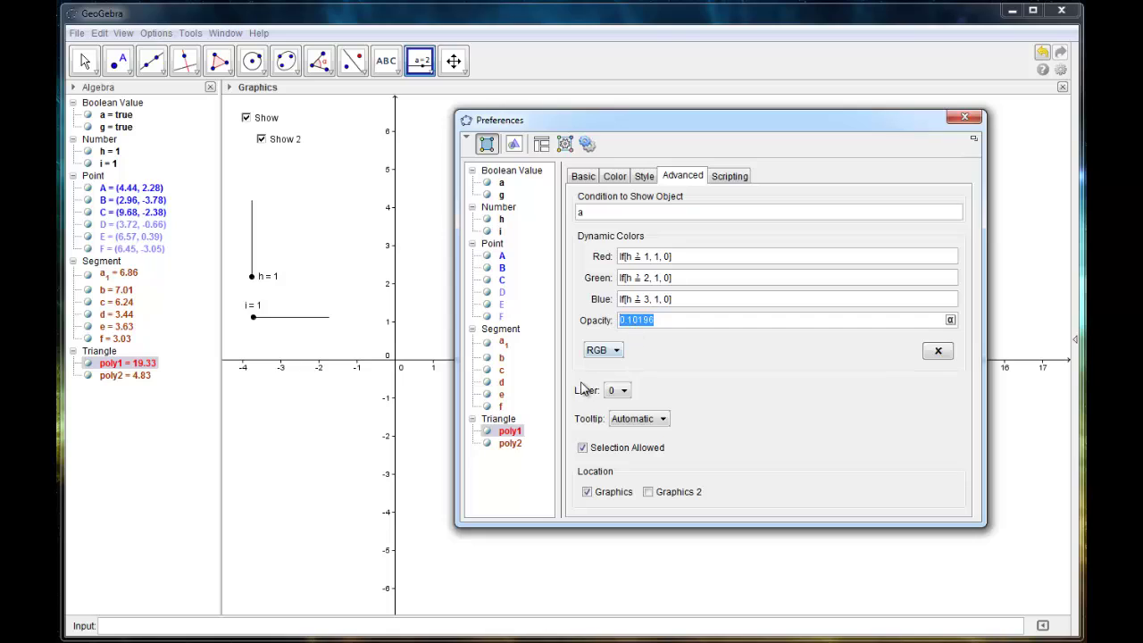
type("I")
key("Return")
left_click(964, 117)
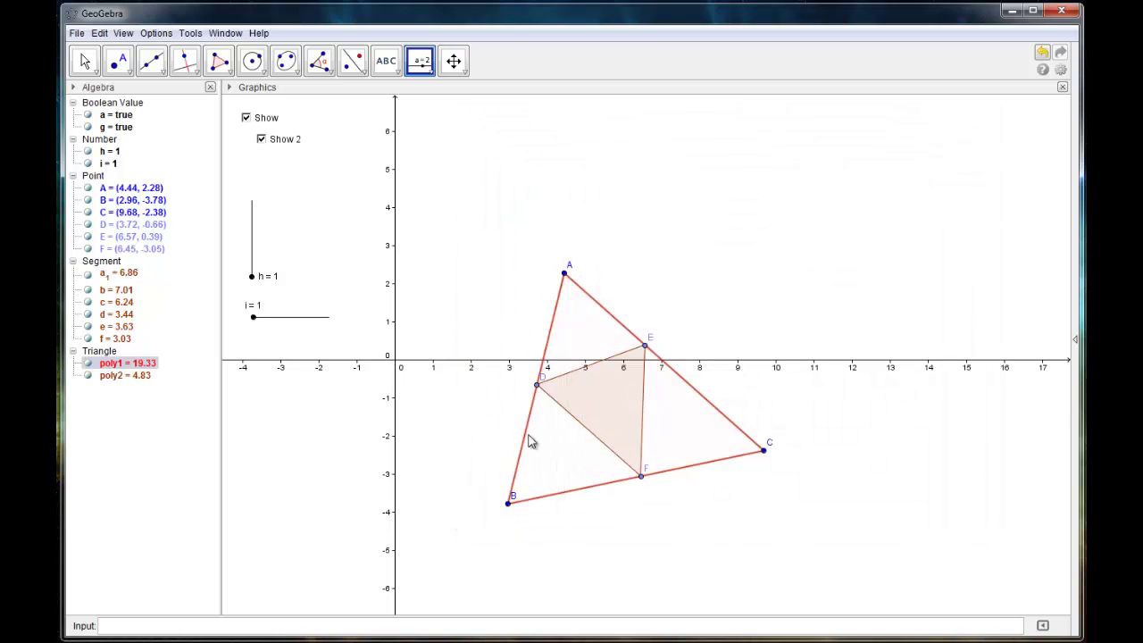
Set slider i to 55 and slider h to 2, turning poly1 green.
left_click(84, 61)
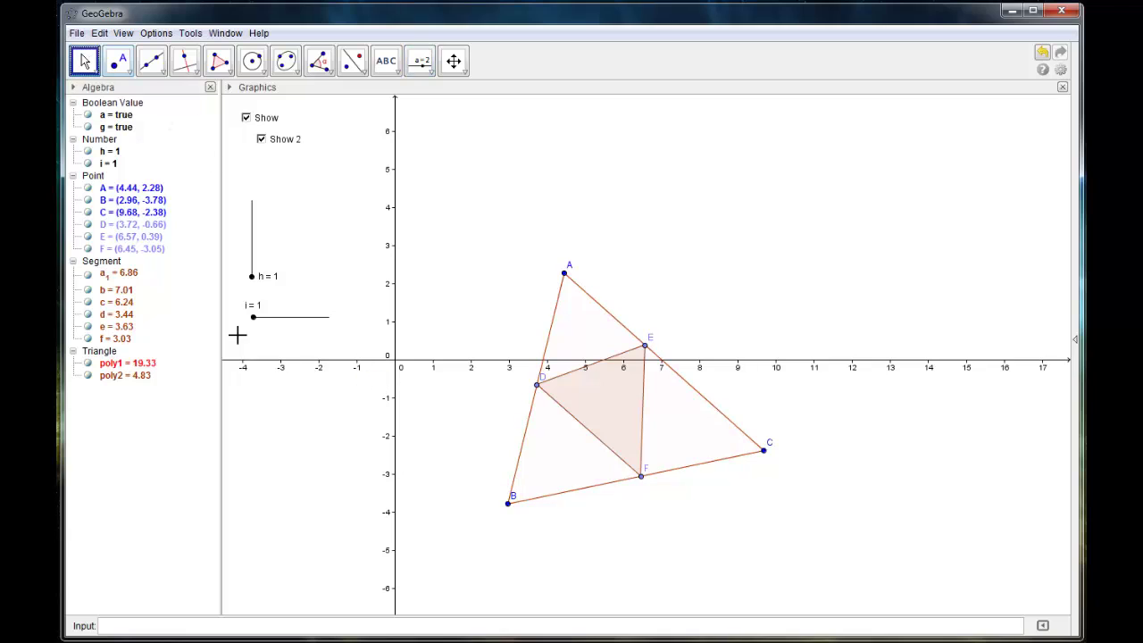
mouse_move(252, 317)
left_mouse_down()
mouse_move(327, 325)
mouse_move(263, 330)
mouse_move(296, 328)
left_mouse_up()
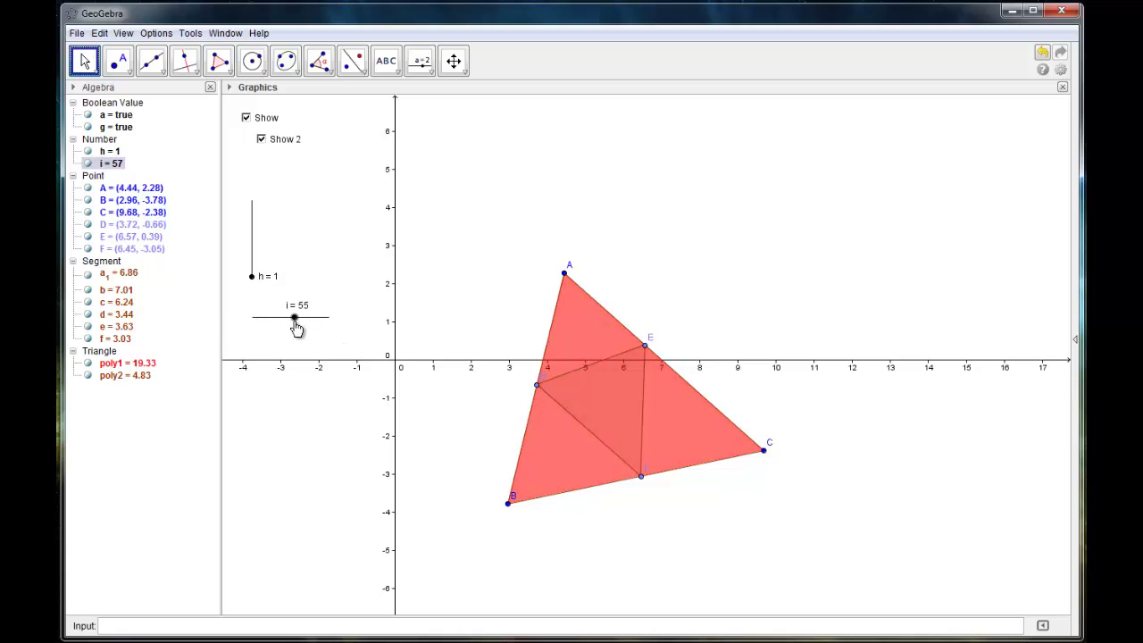
mouse_move(254, 278)
left_mouse_down()
mouse_move(252, 201)
mouse_move(259, 284)
mouse_move(255, 239)
left_mouse_up()
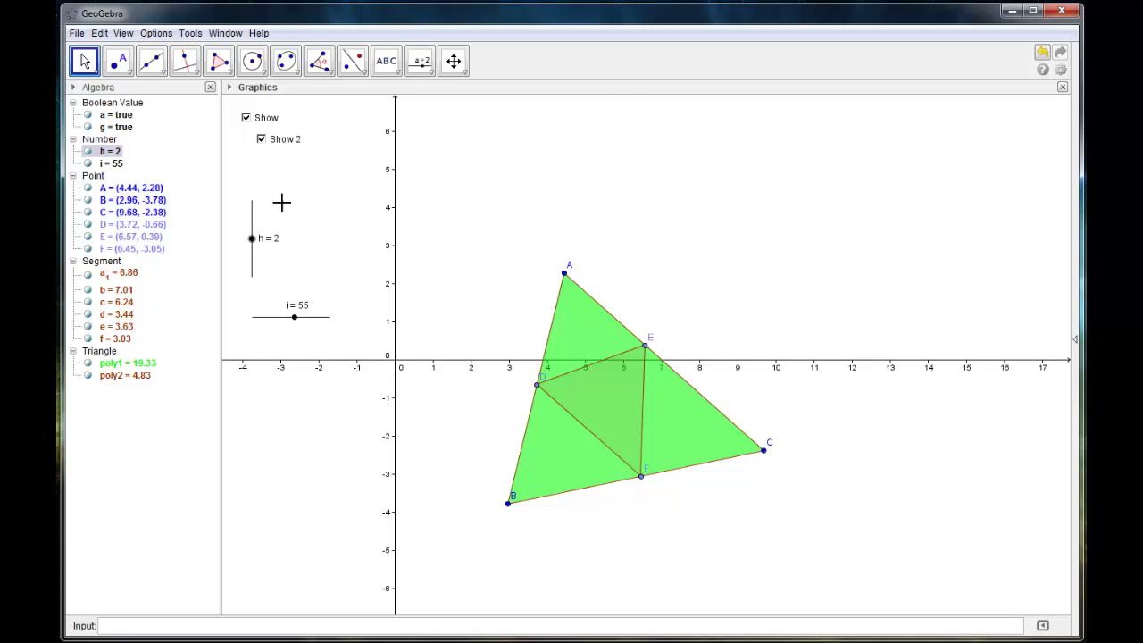
Reopen poly1's Object Properties and move the dialog to the left.
right_click(588, 320)
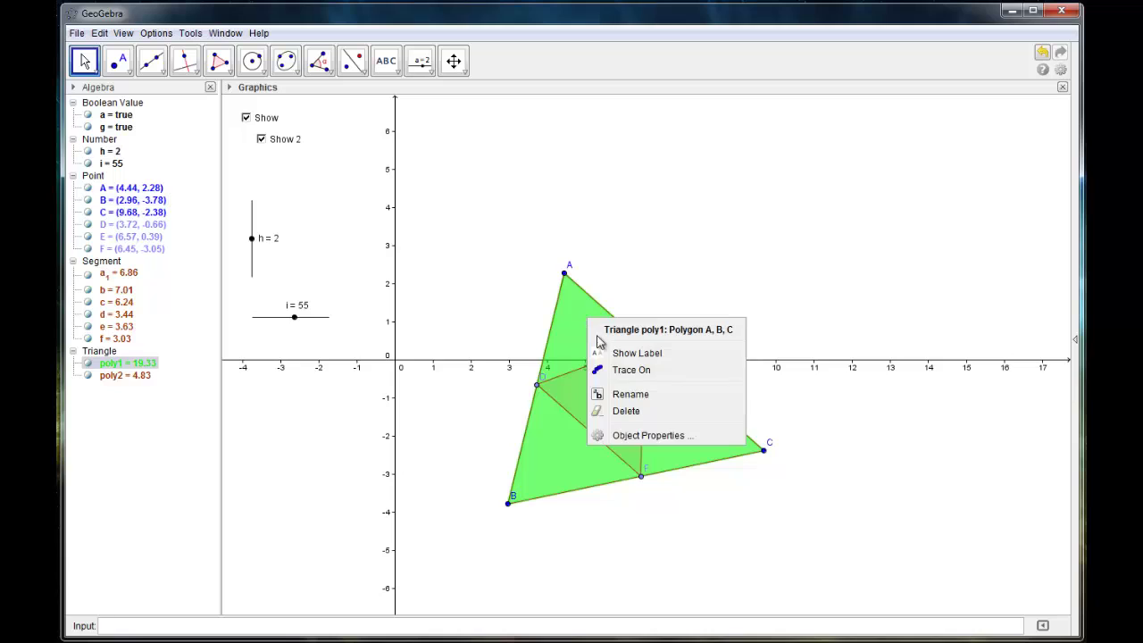
left_click(653, 435)
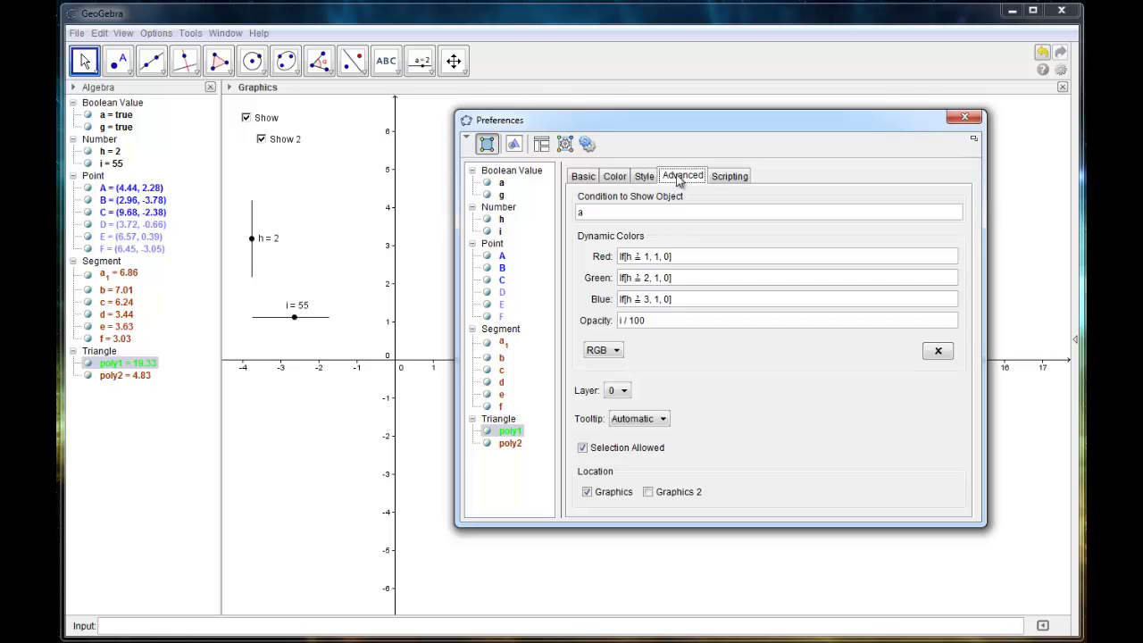
left_click_drag(732, 125, 585, 140)
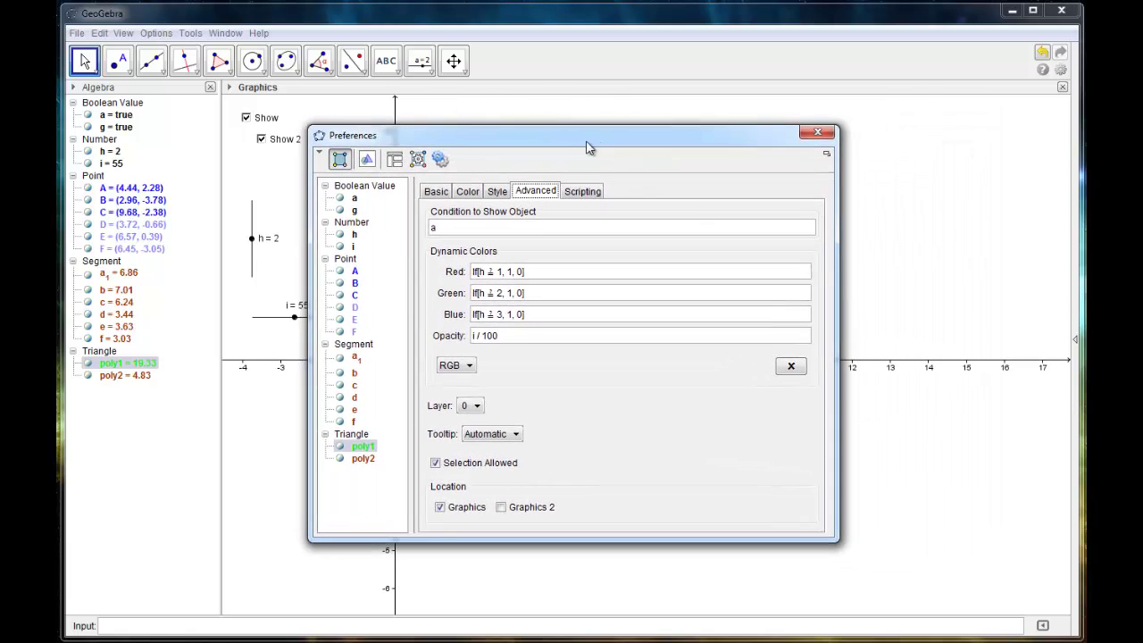